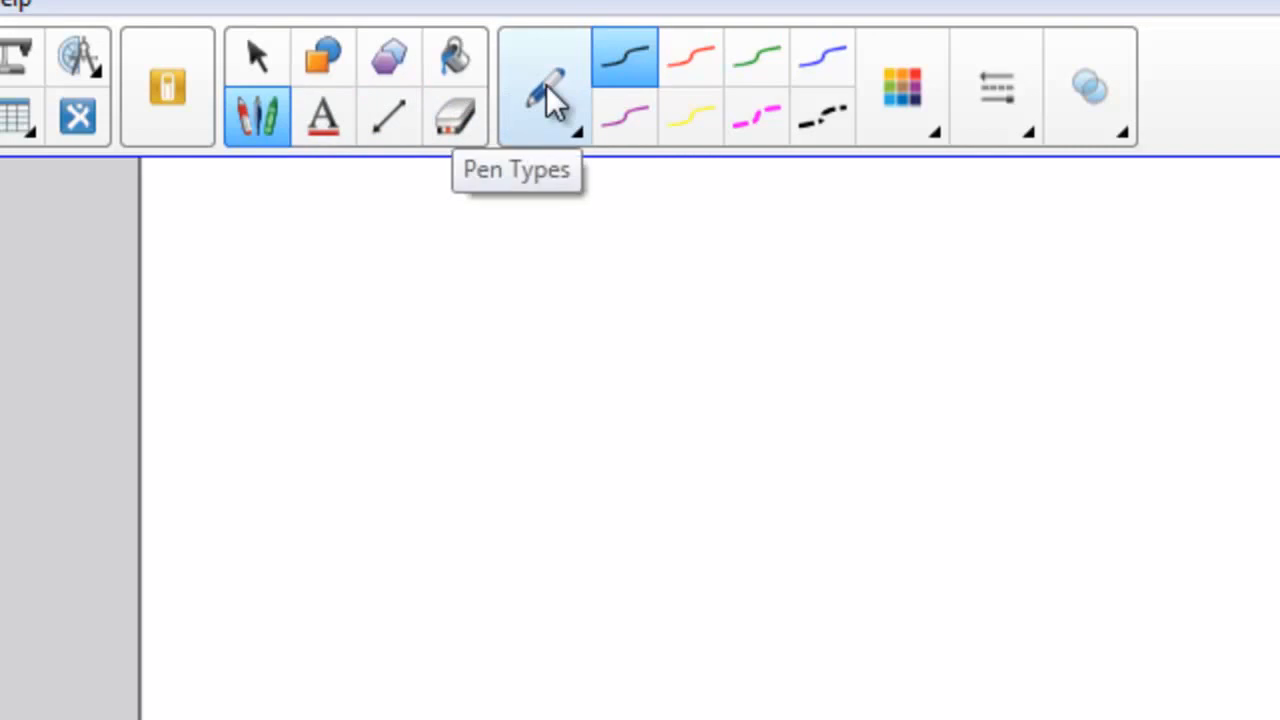
Step: Choose the standard Pen type and confirm black as its line color in the custom color dialog
left_click(553, 100)
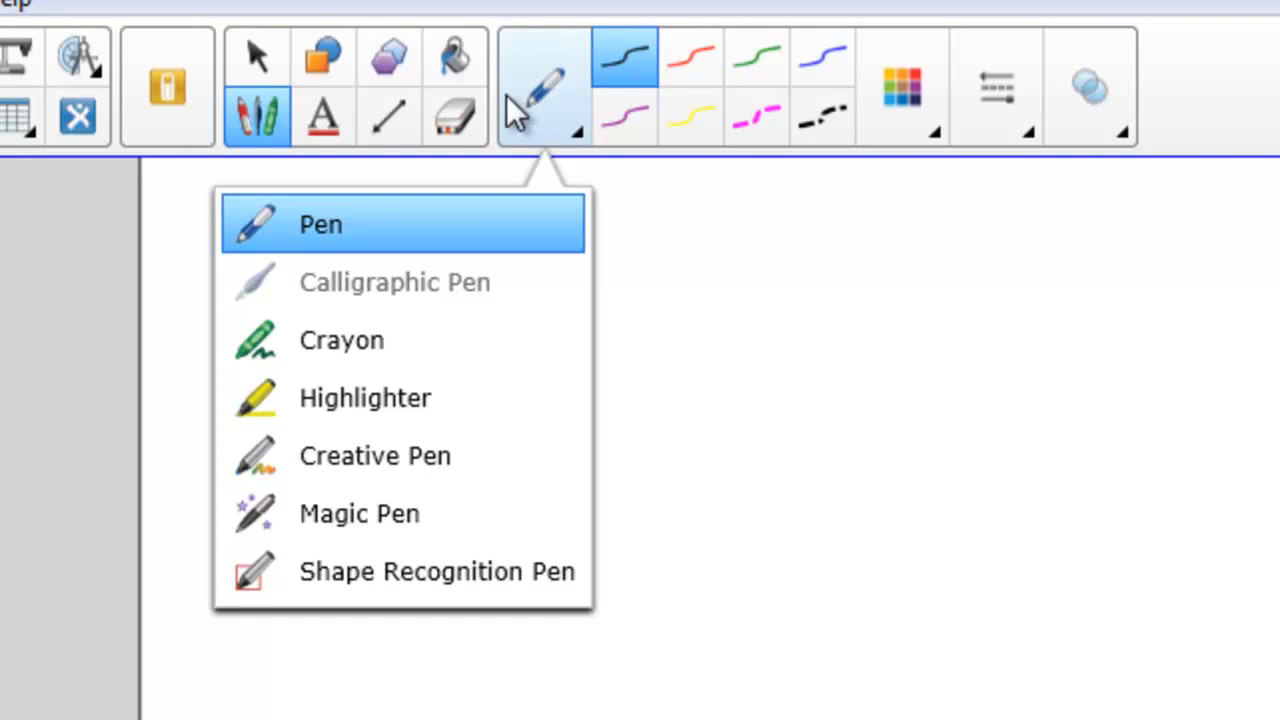
left_click(520, 235)
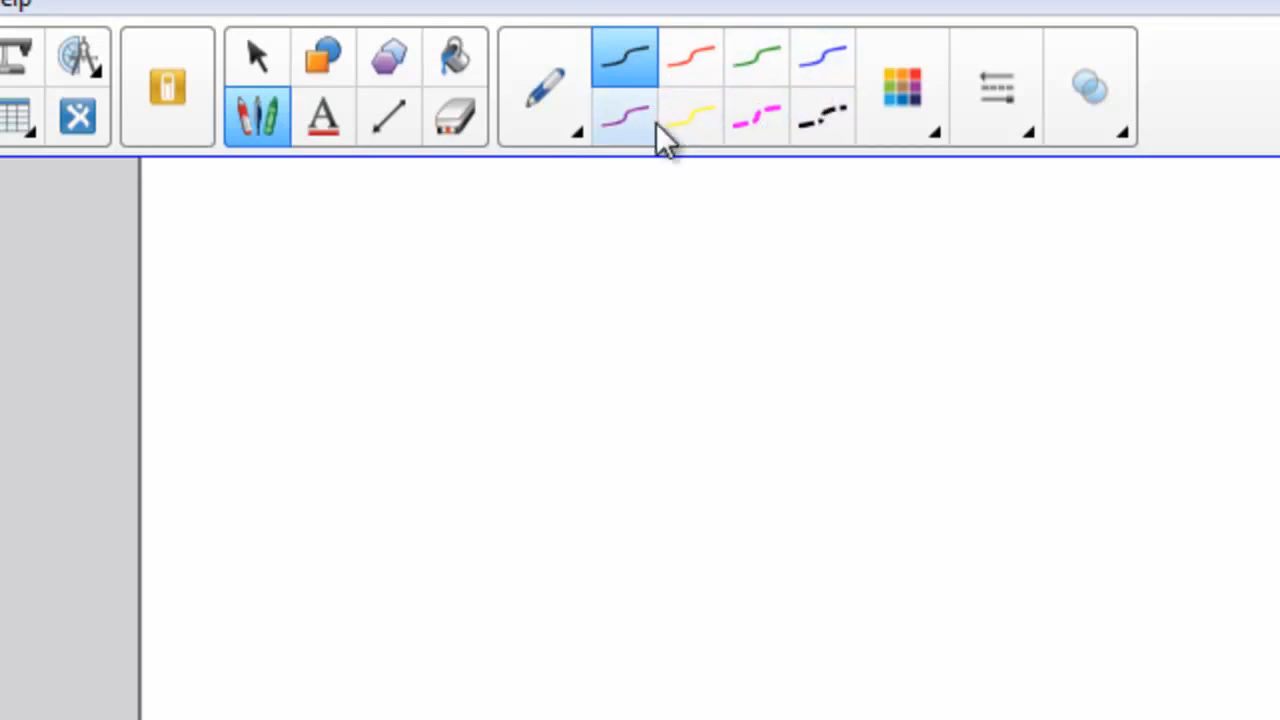
left_click(906, 121)
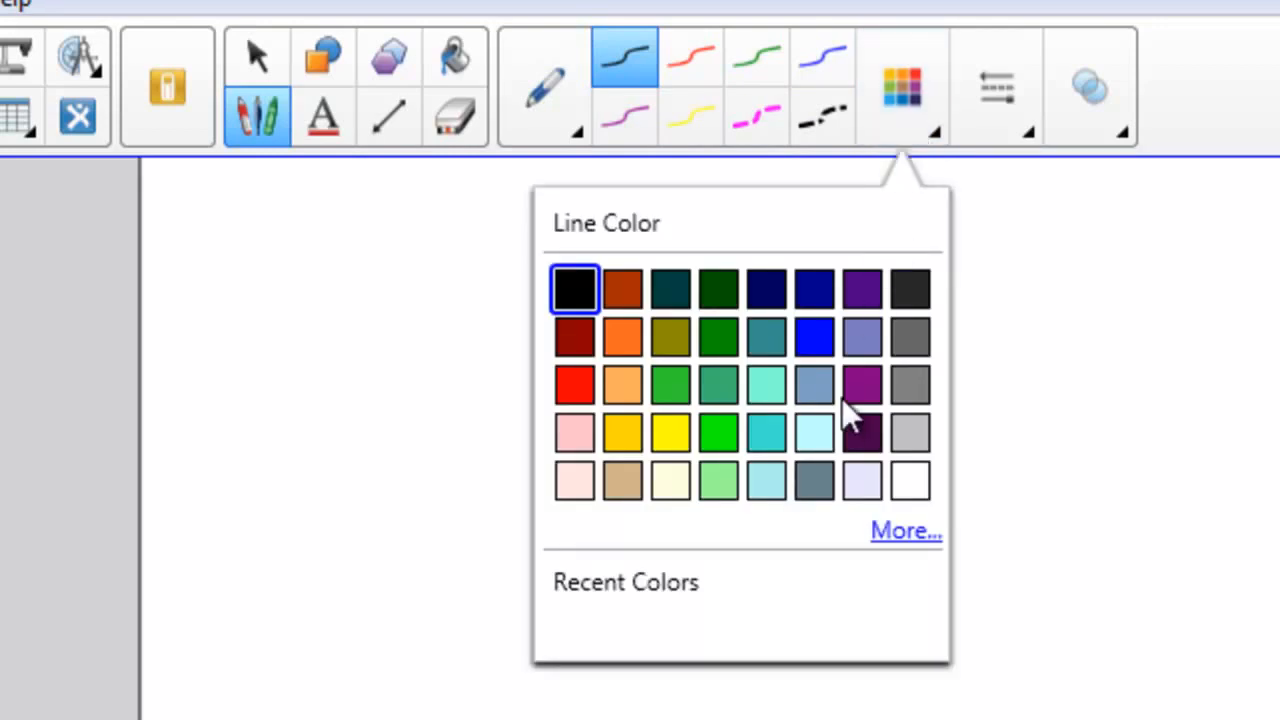
left_click(900, 532)
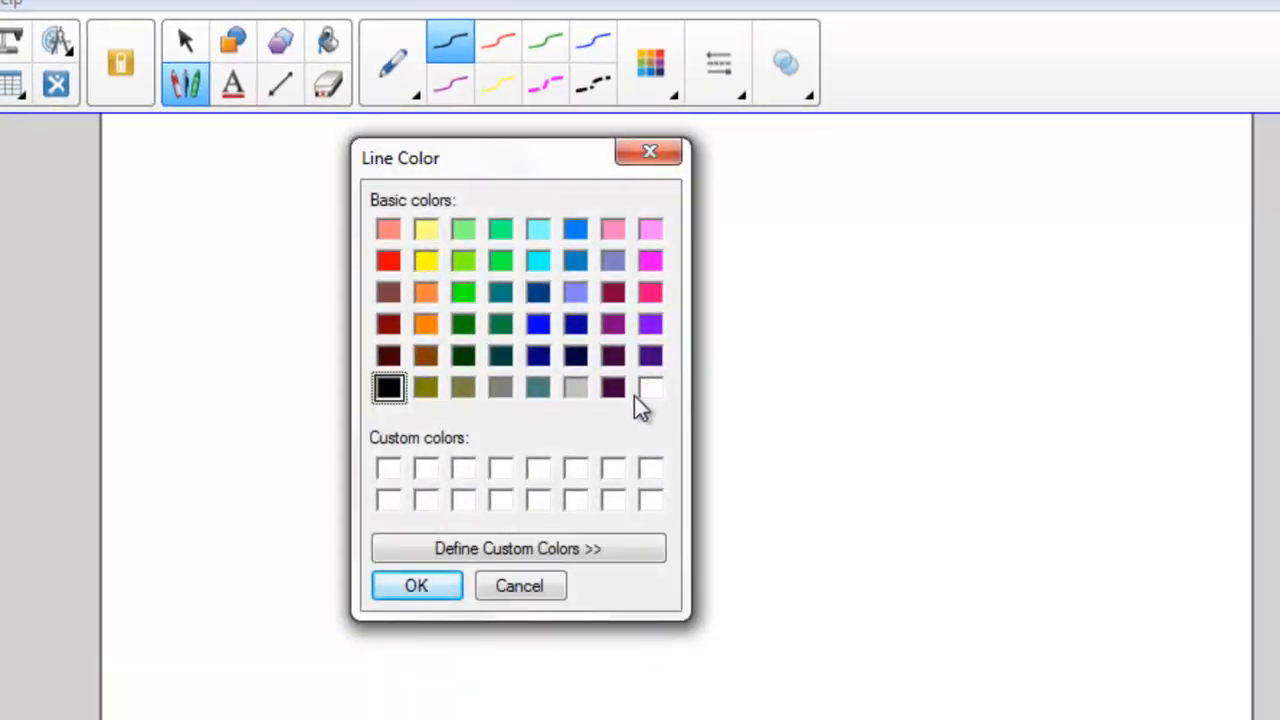
left_click(620, 553)
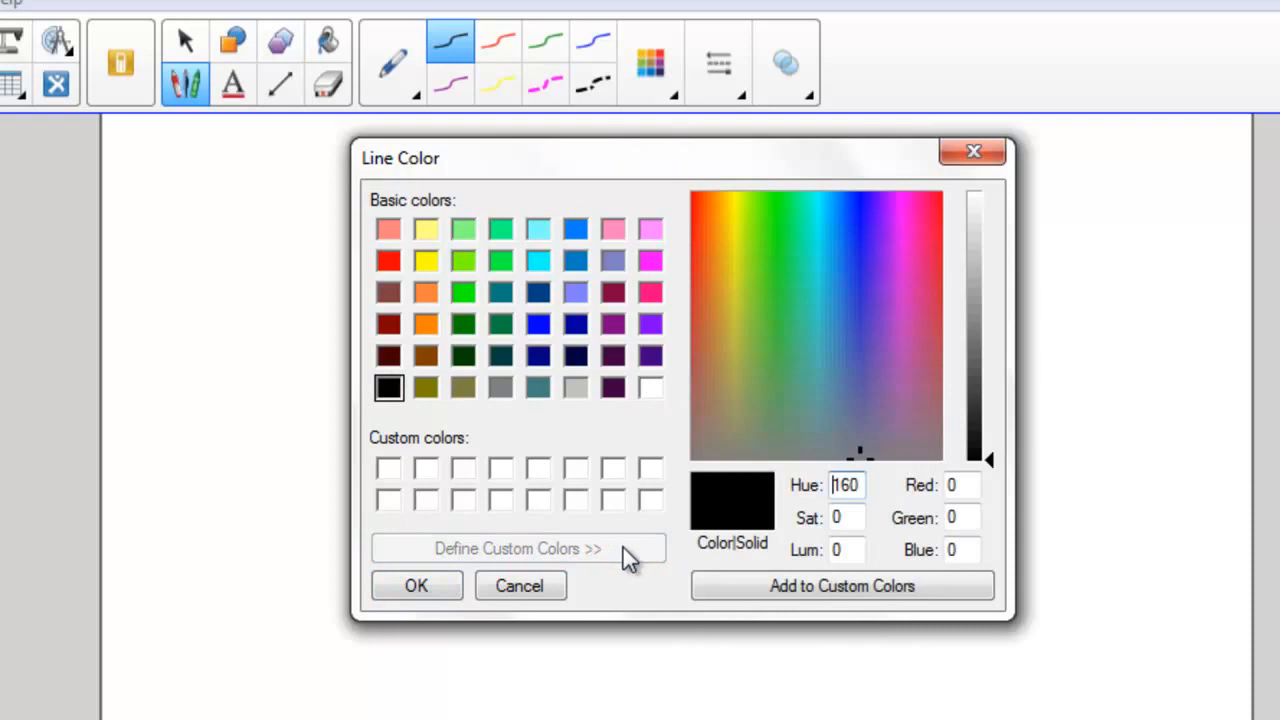
left_click(420, 586)
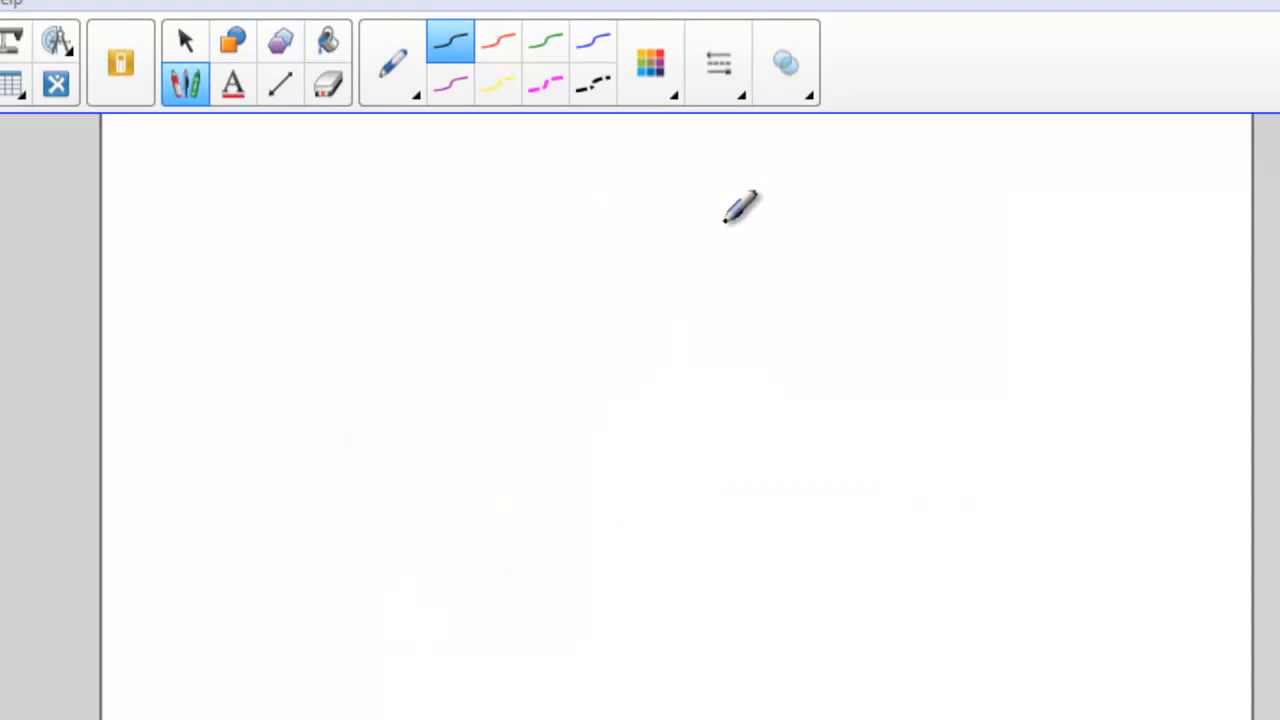
Step: Give the pen a dotted line style with a round start and an arrow end, and draw a freehand line across the page
left_click(721, 93)
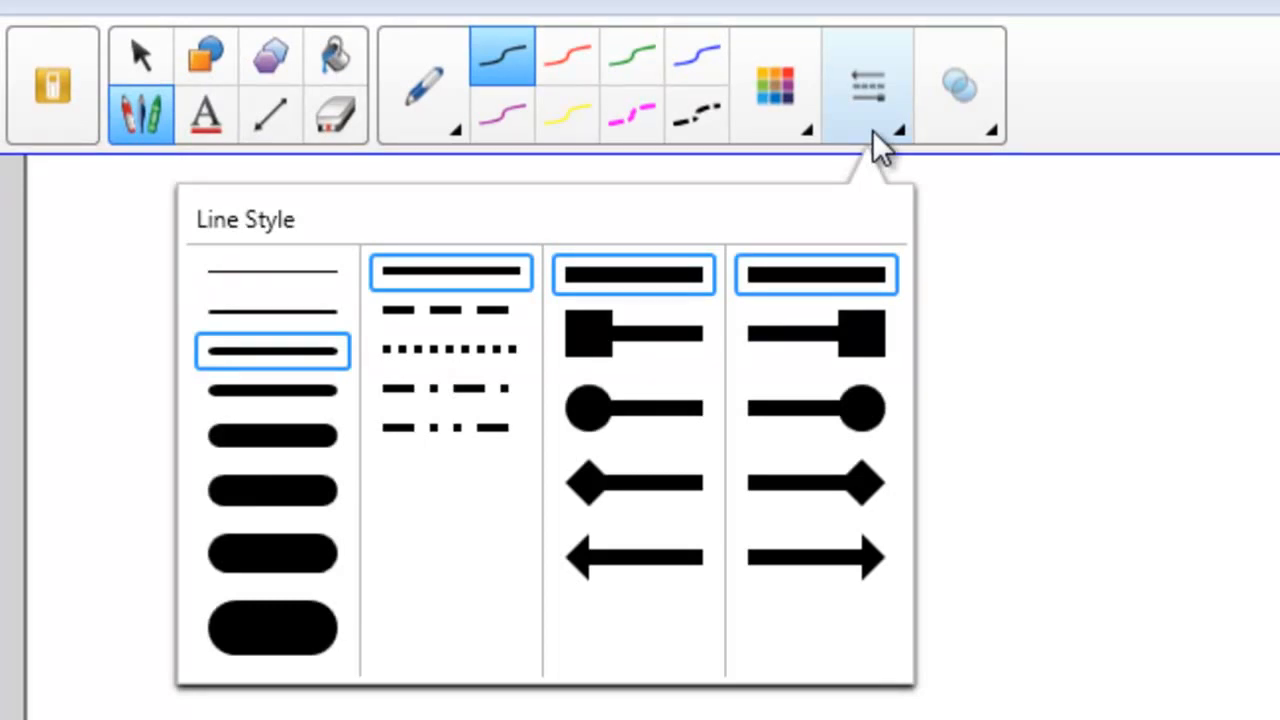
left_click(515, 340)
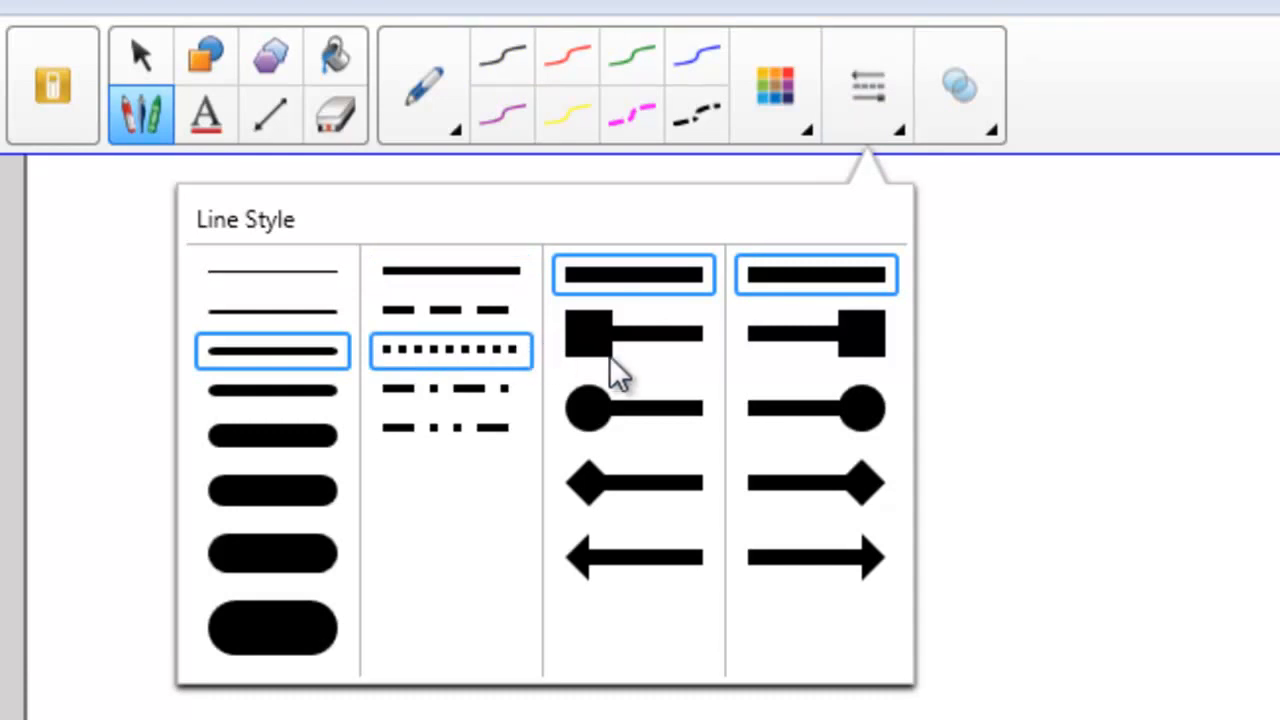
left_click(654, 404)
left_click(768, 545)
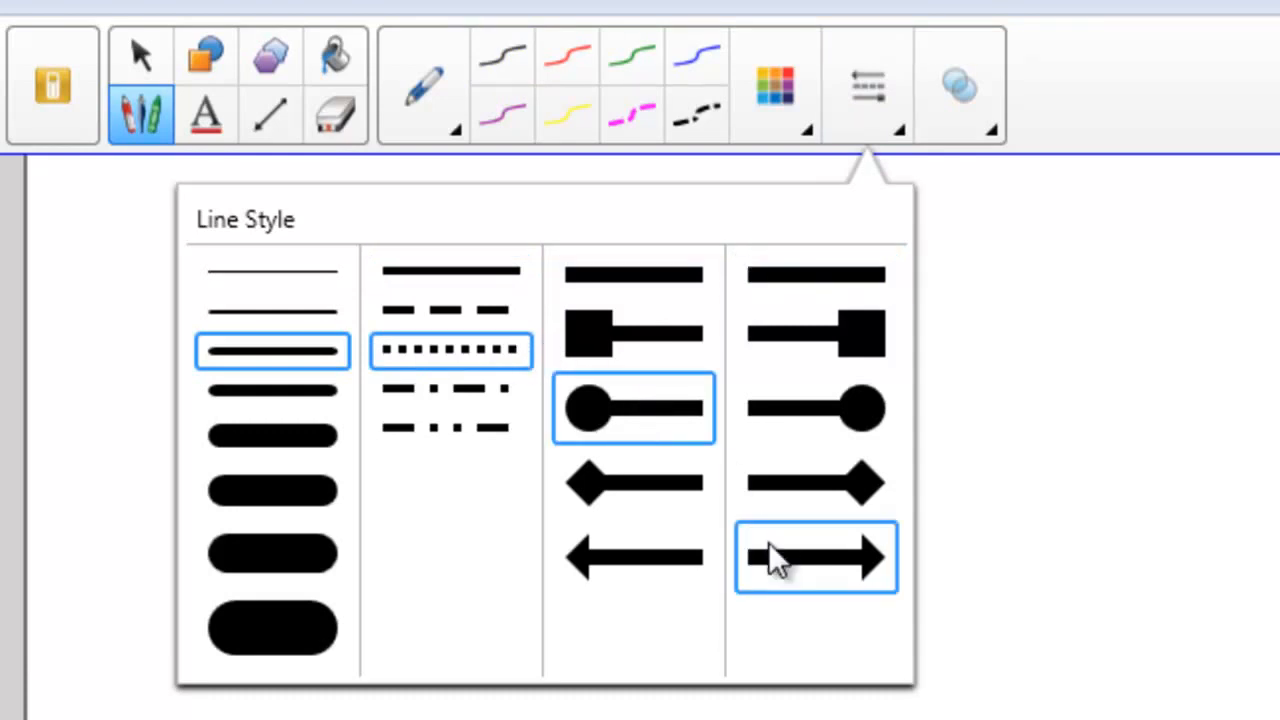
left_click(886, 97)
left_click(939, 91)
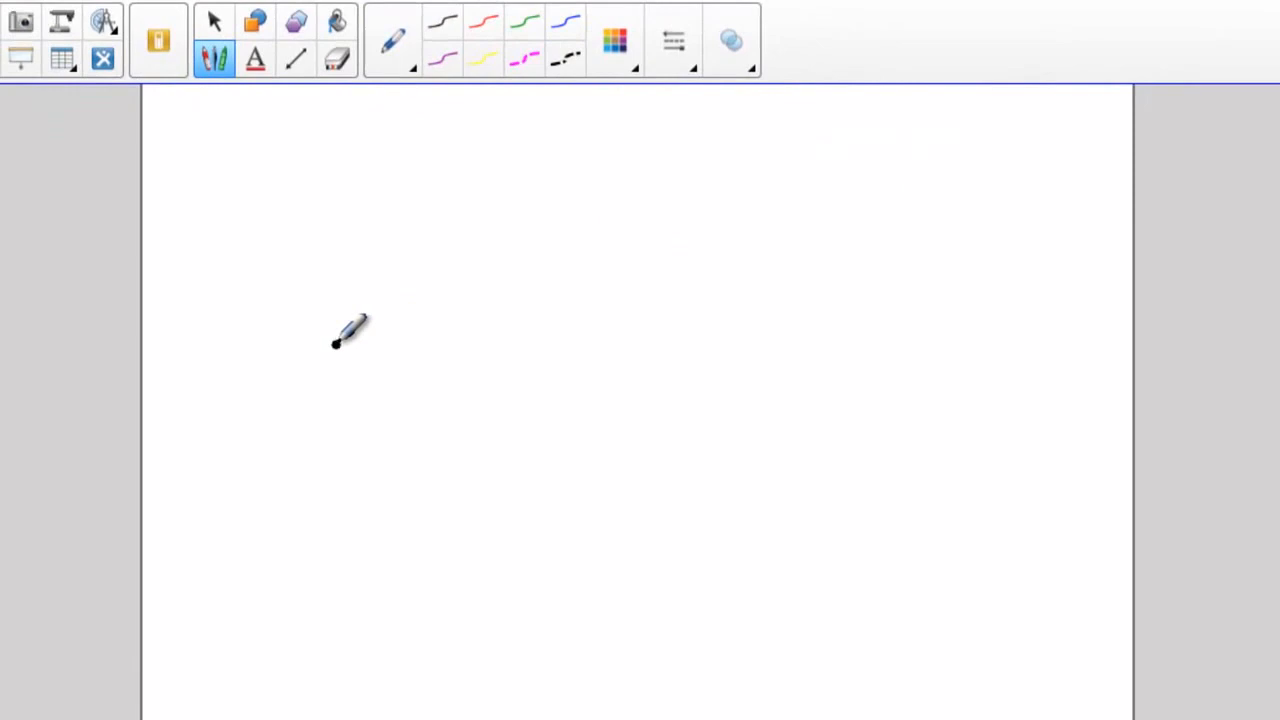
mouse_move(336, 344)
left_mouse_down()
mouse_move(395, 288)
mouse_move(536, 357)
mouse_move(718, 283)
mouse_move(898, 253)
mouse_move(668, 241)
mouse_move(394, 163)
mouse_move(251, 297)
mouse_move(677, 440)
mouse_move(797, 390)
left_mouse_up()
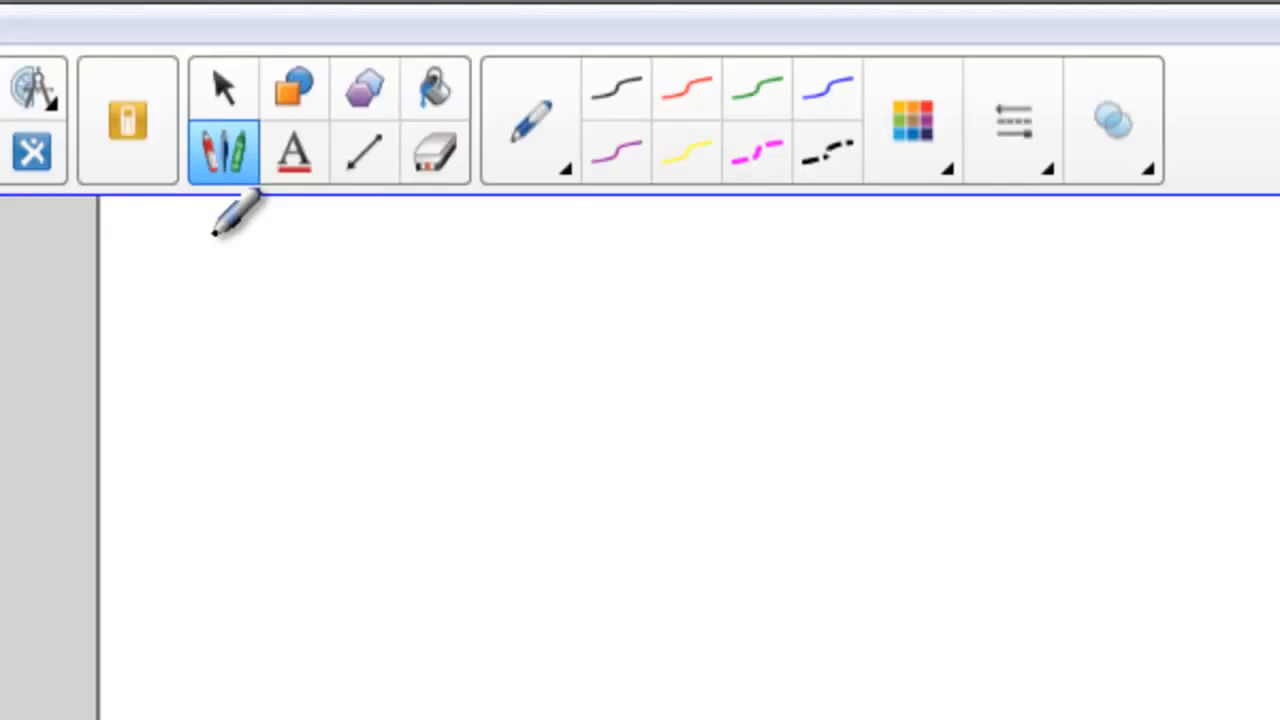
Step: Draw a looping freehand scribble with the Crayon in a custom pink of hue 200, saturation 180 and luminance 142
left_click(507, 141)
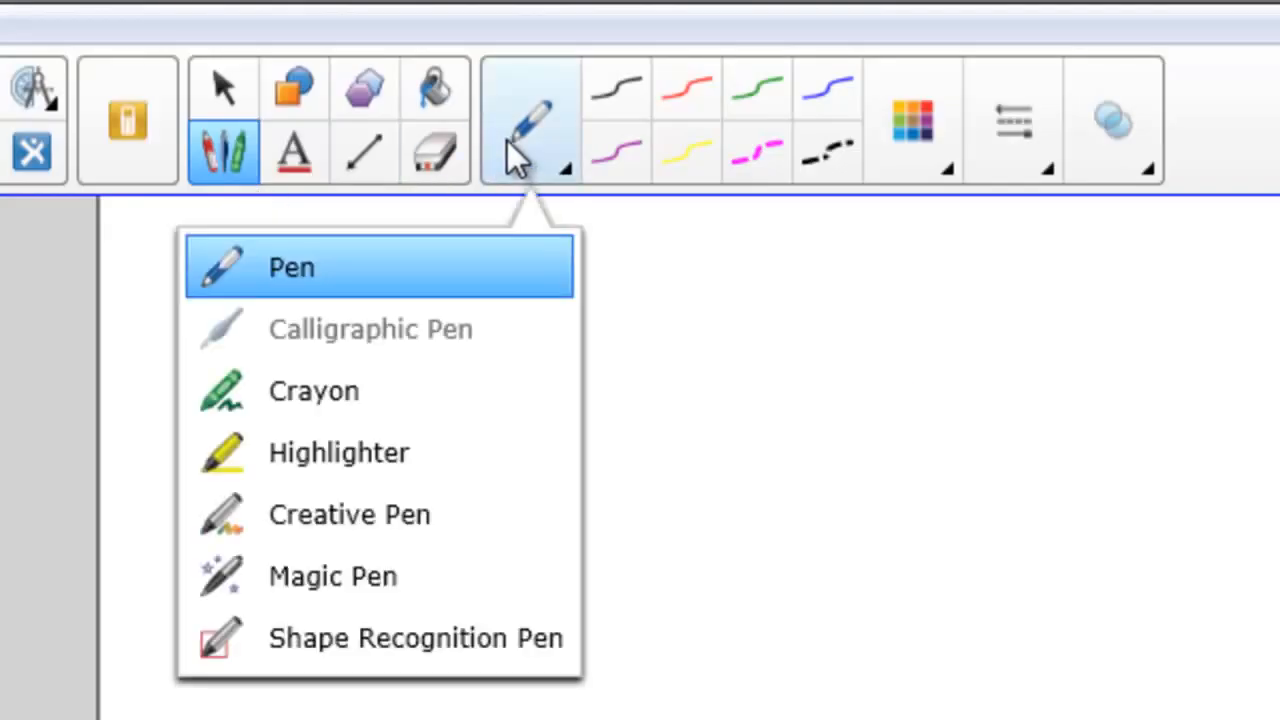
left_click(448, 400)
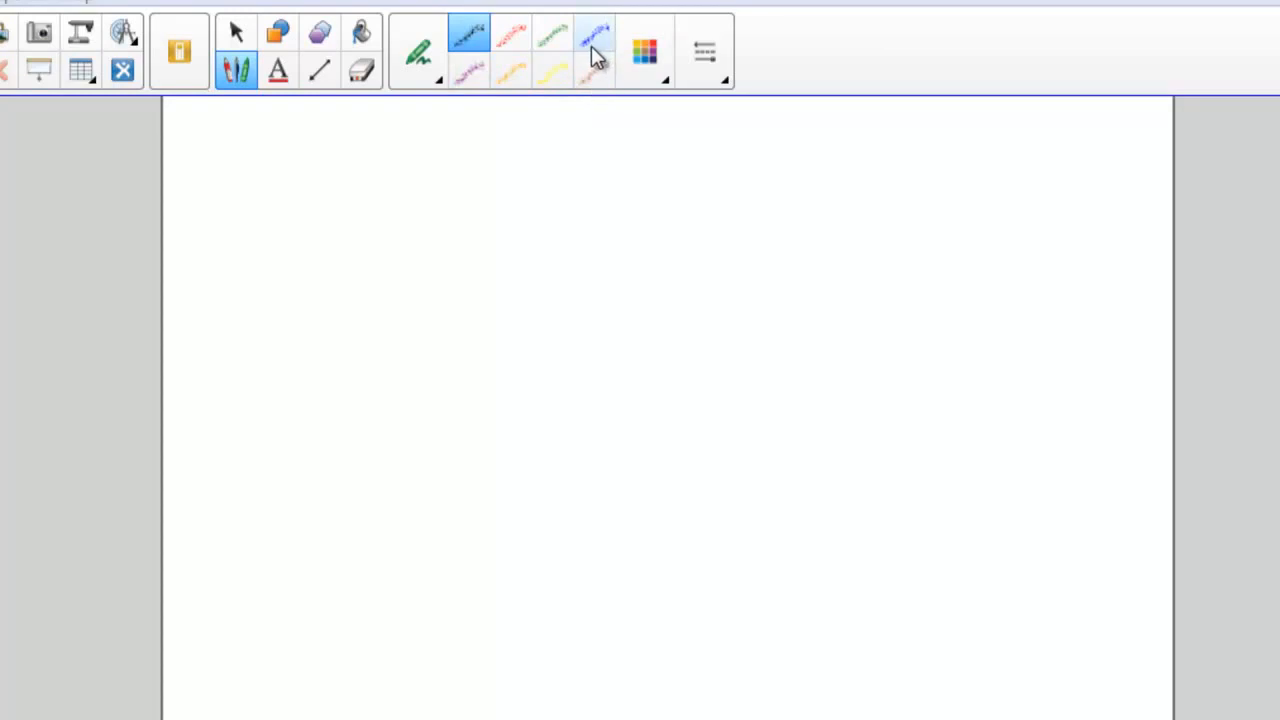
left_click(645, 80)
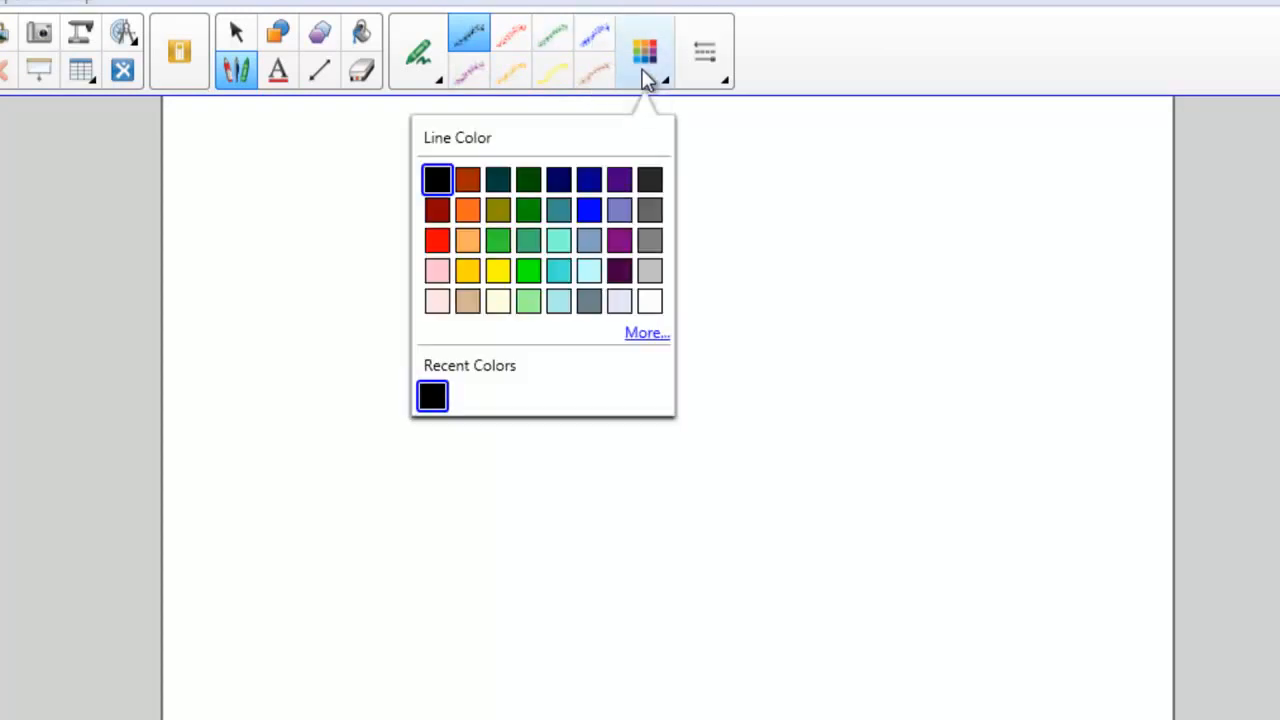
left_click(640, 335)
left_click(626, 478)
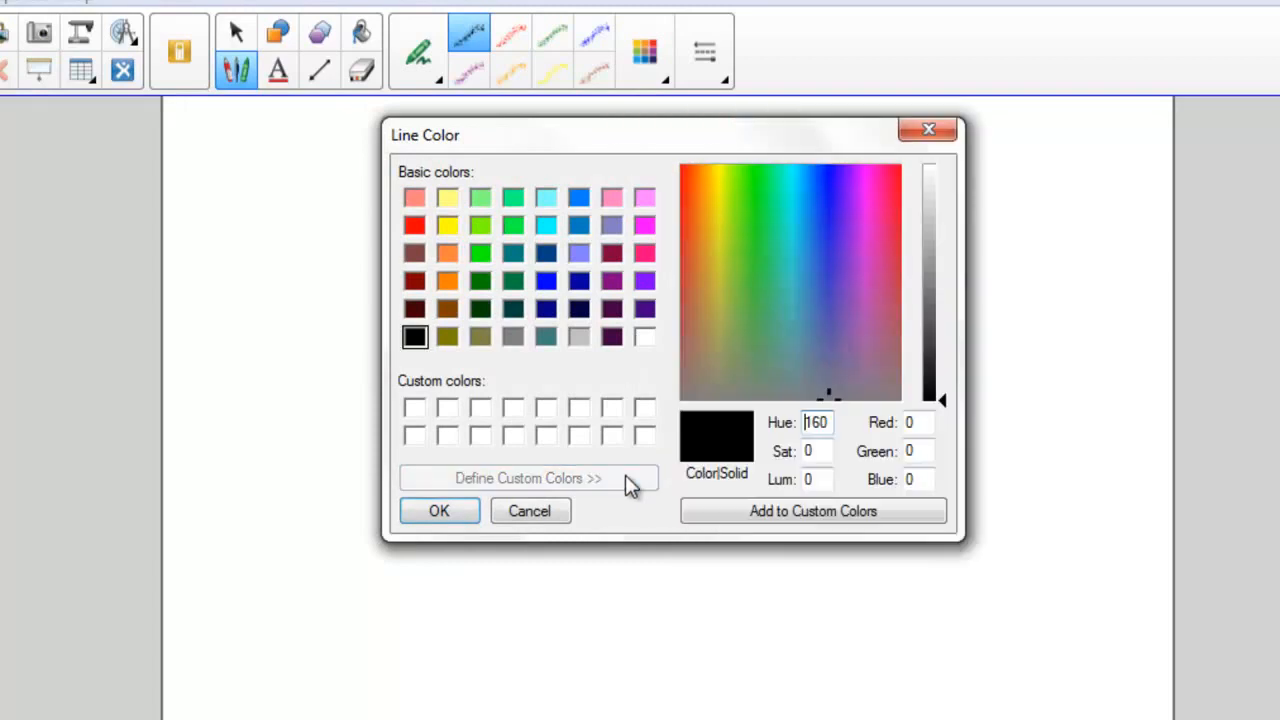
left_click(866, 225)
left_click_drag(943, 402, 942, 262)
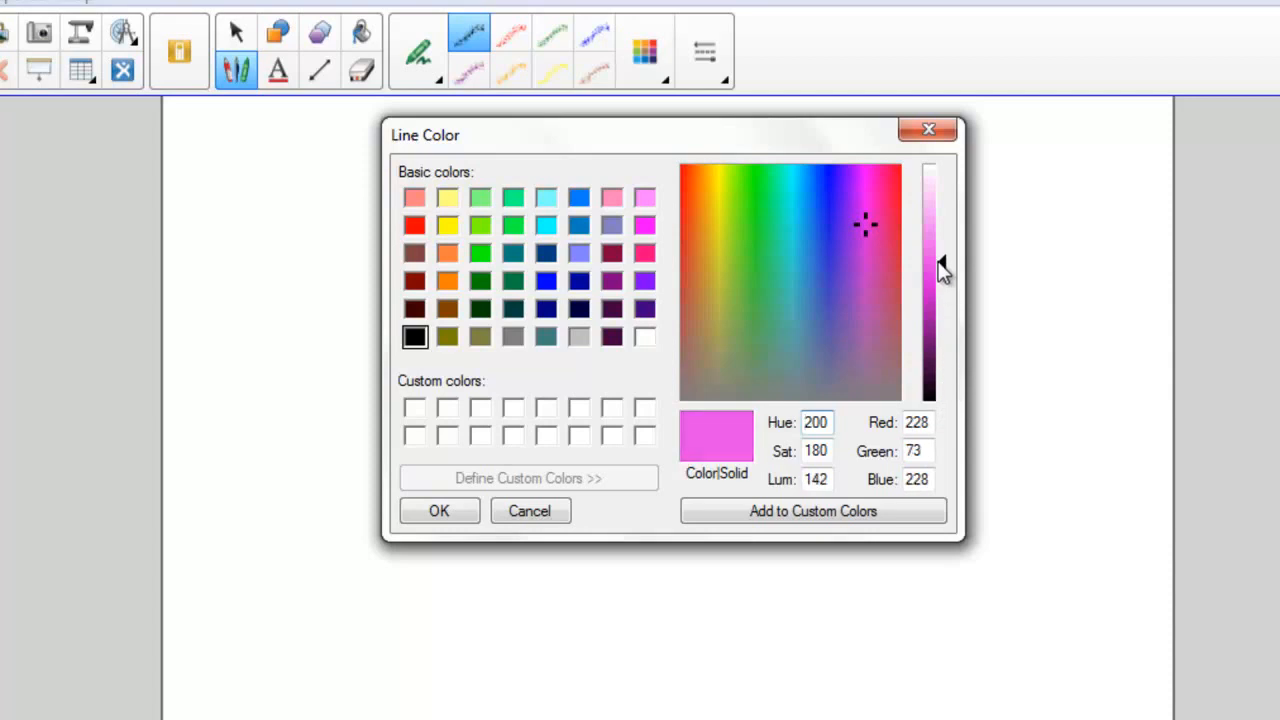
left_click(460, 513)
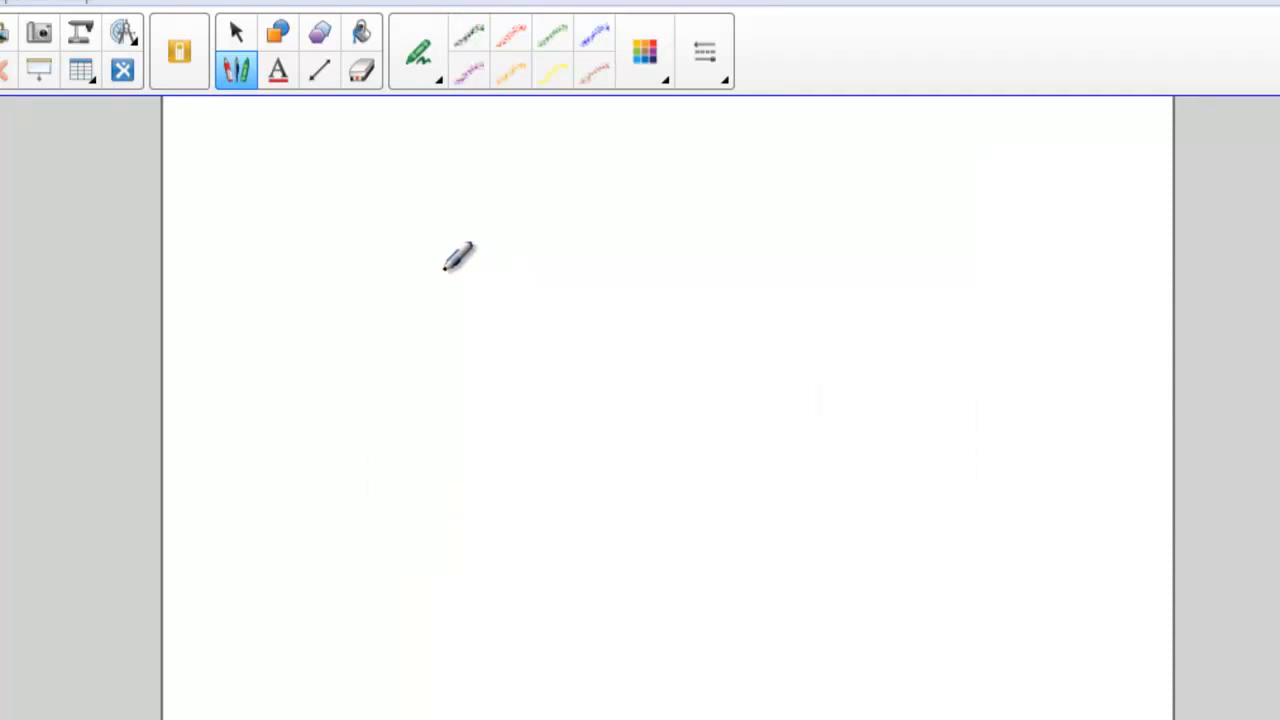
mouse_move(445, 268)
left_mouse_down()
mouse_move(503, 263)
mouse_move(560, 378)
mouse_move(634, 414)
mouse_move(681, 405)
mouse_move(585, 415)
mouse_move(671, 419)
left_mouse_up()
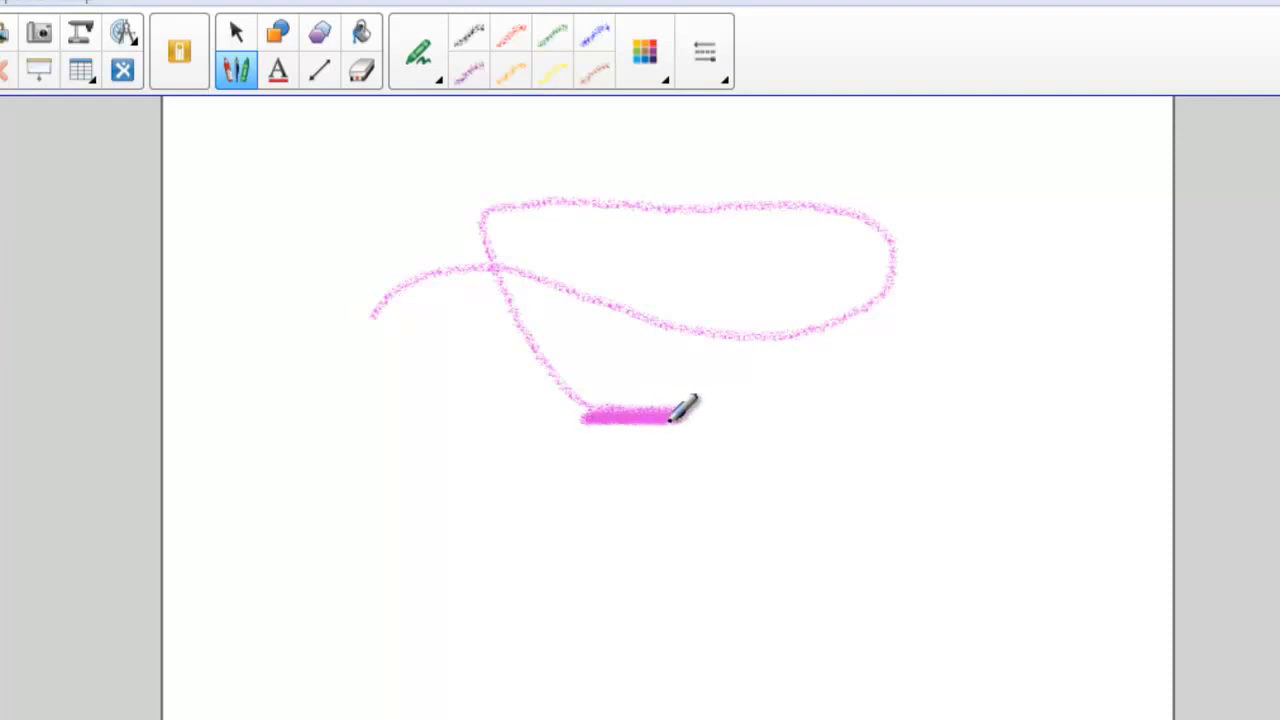
Step: Set the crayon to the thickest line and draw another freehand stroke across the page
left_click(705, 85)
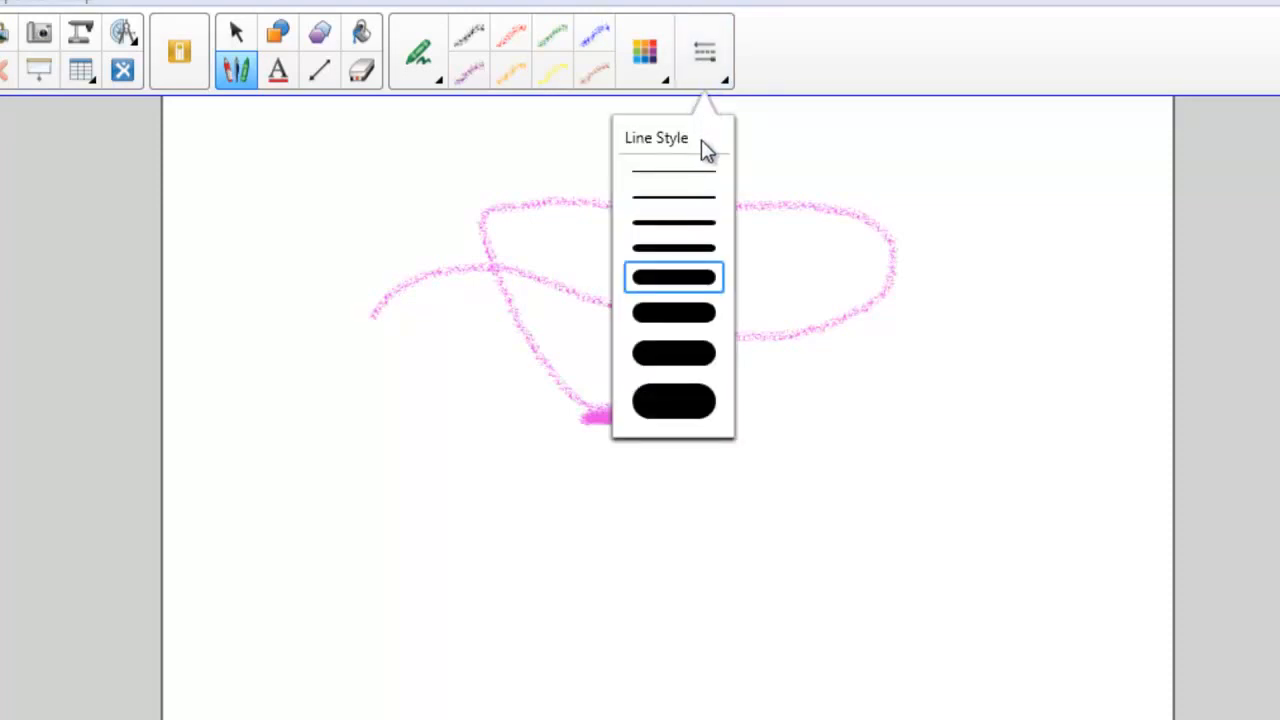
left_click(684, 402)
mouse_move(768, 424)
left_mouse_down()
mouse_move(863, 414)
mouse_move(752, 386)
mouse_move(843, 351)
mouse_move(936, 250)
mouse_move(690, 157)
mouse_move(562, 154)
left_mouse_up()
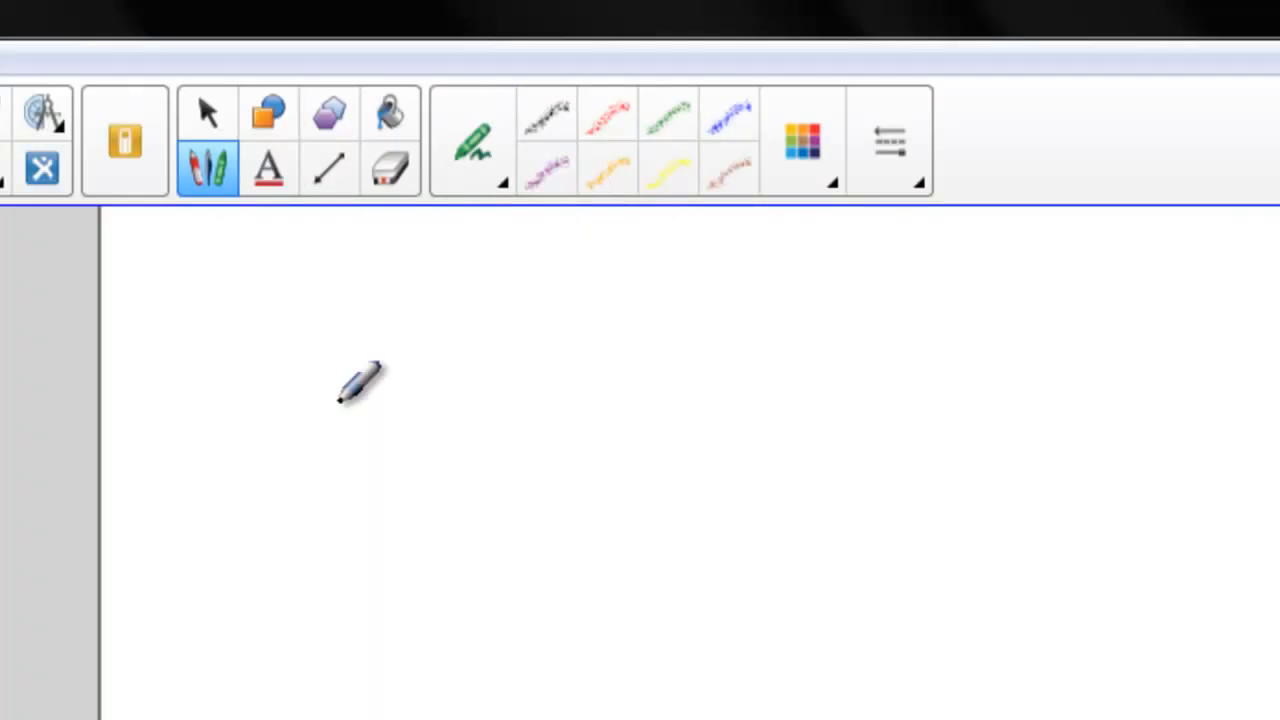
Step: Choose the pentagon from the additional shapes of the Shapes tool
left_click(278, 123)
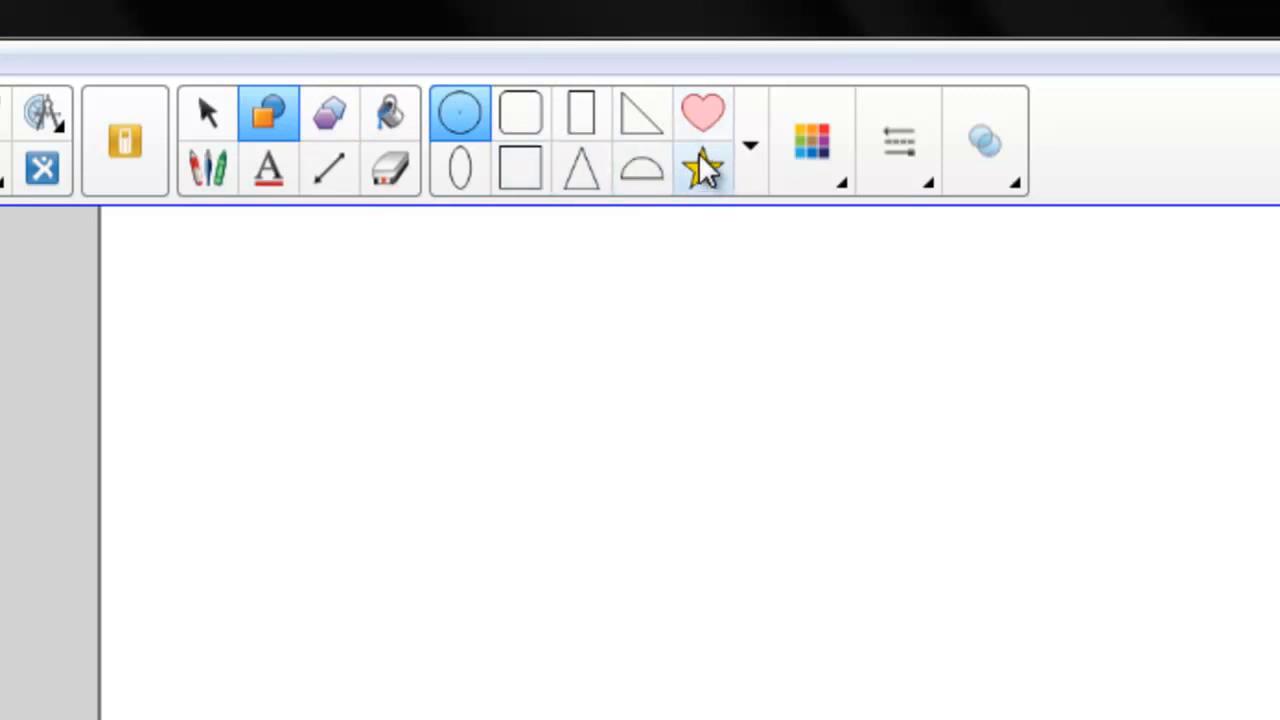
left_click(747, 143)
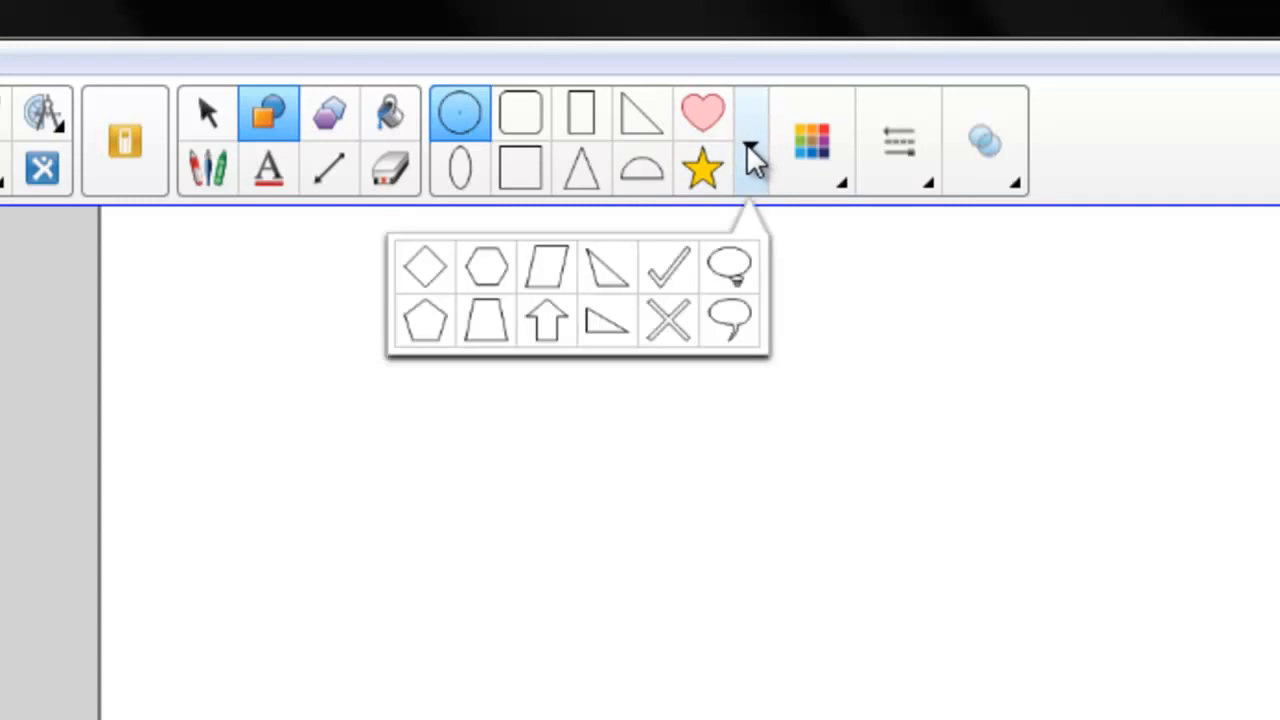
left_click(430, 314)
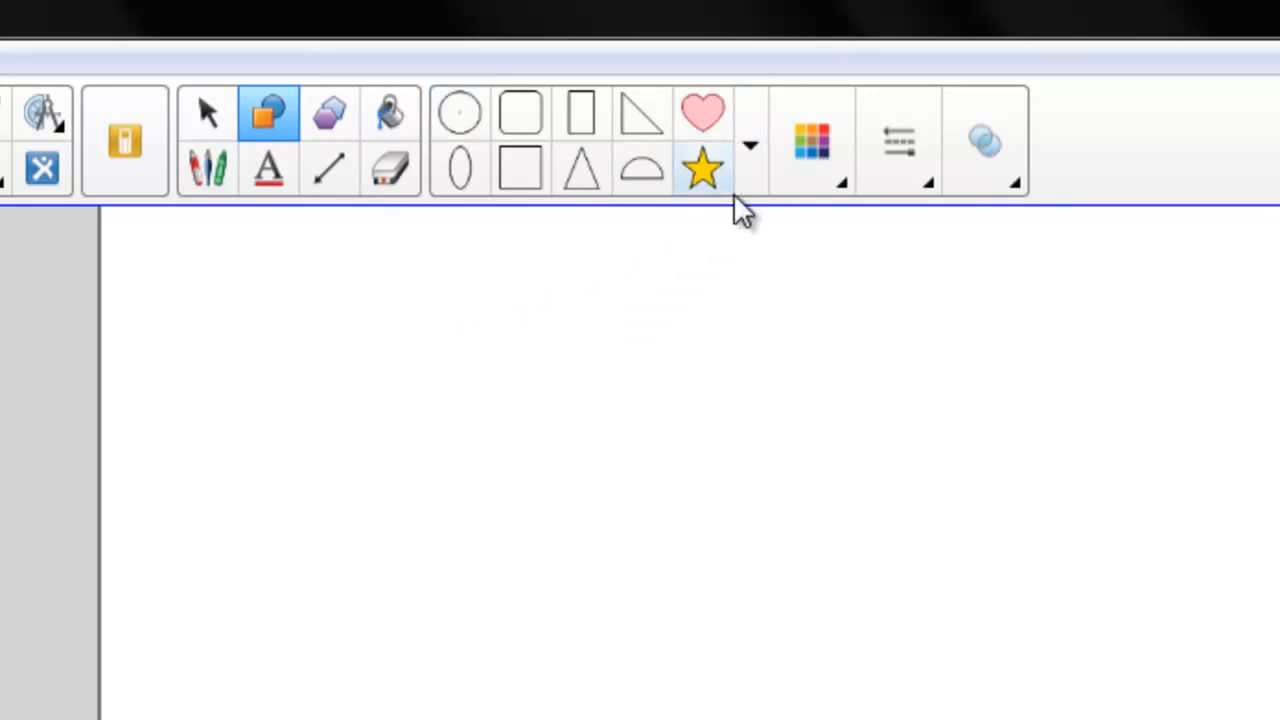
Step: Review the fill color, line color, line style and transparency options available for the pentagon shape
left_click(803, 152)
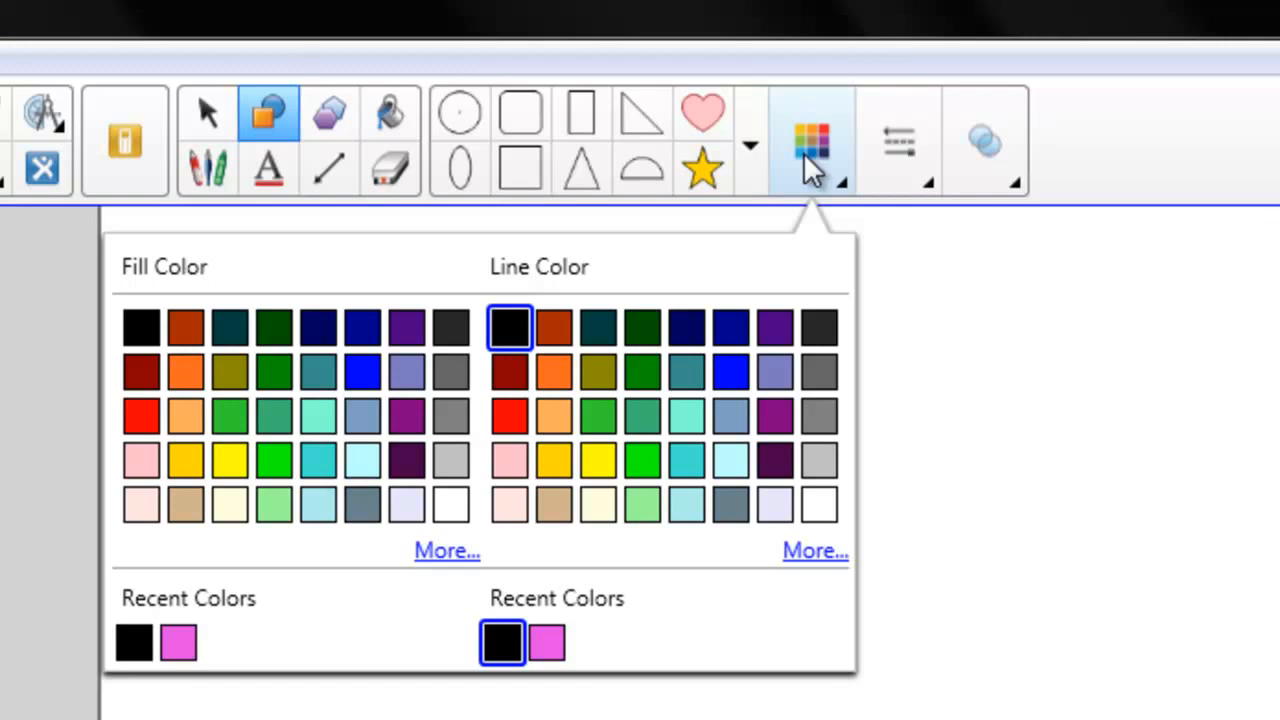
left_click(890, 147)
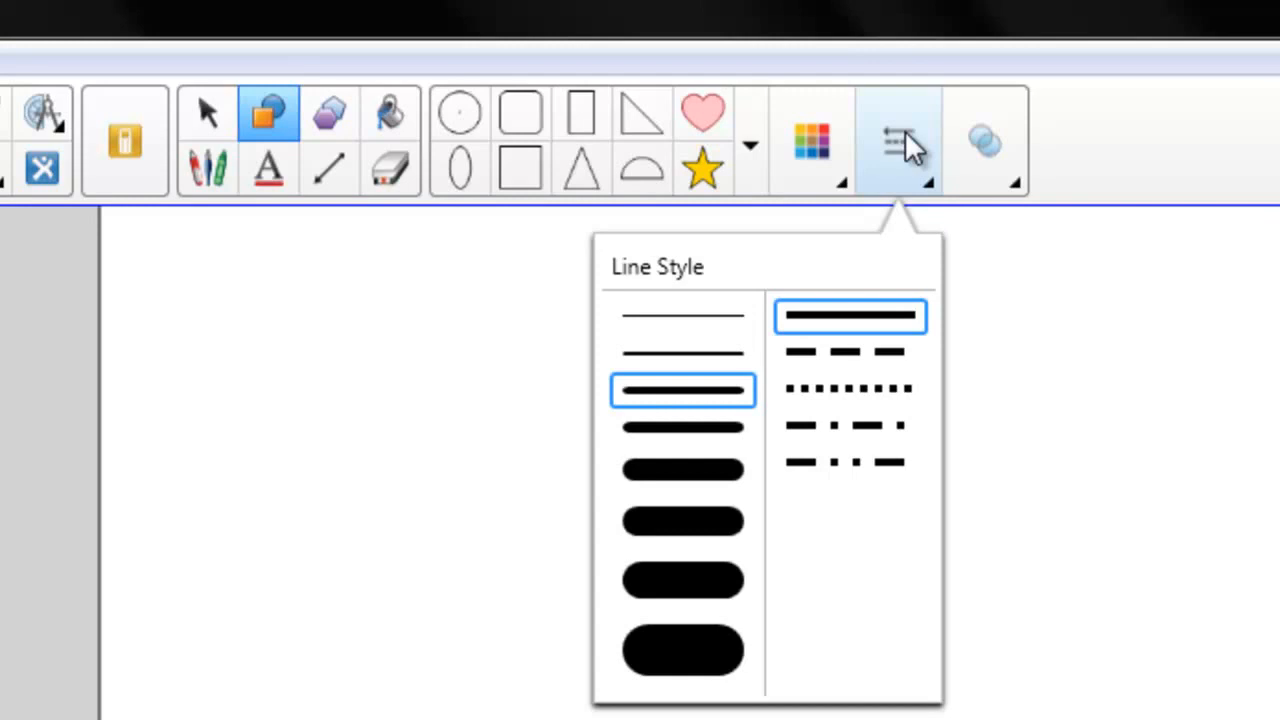
left_click(906, 145)
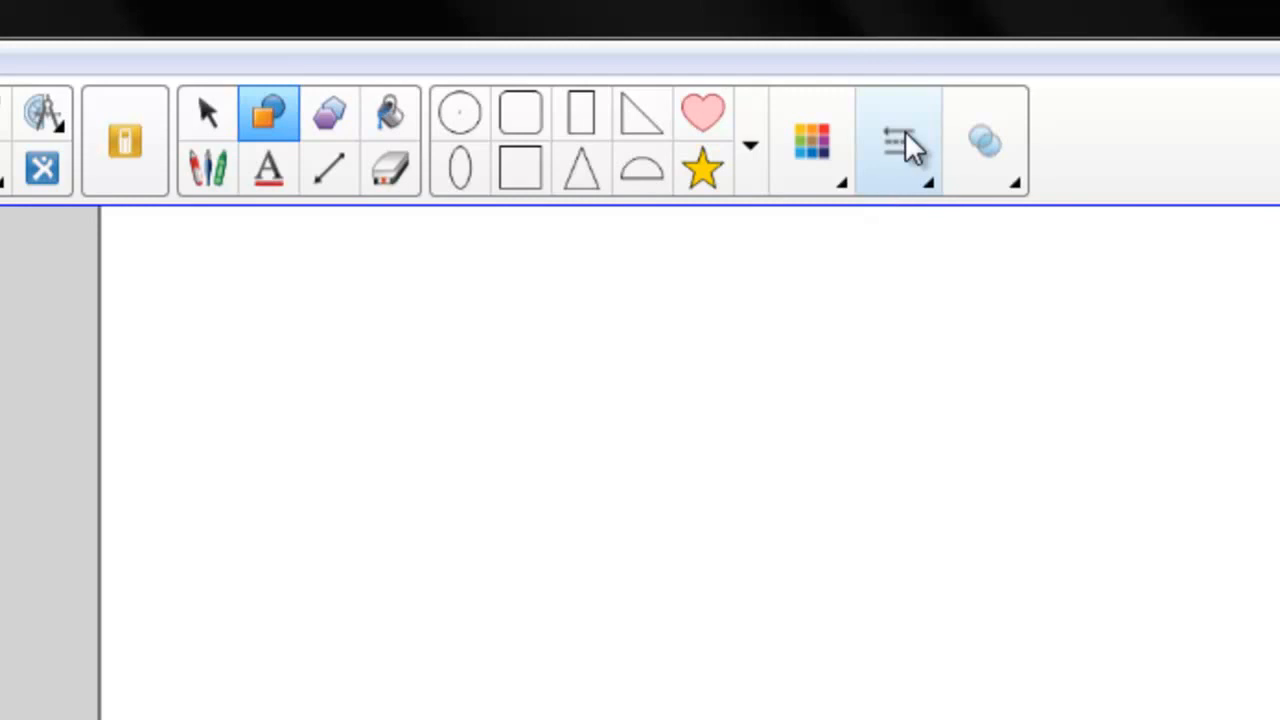
left_click(978, 141)
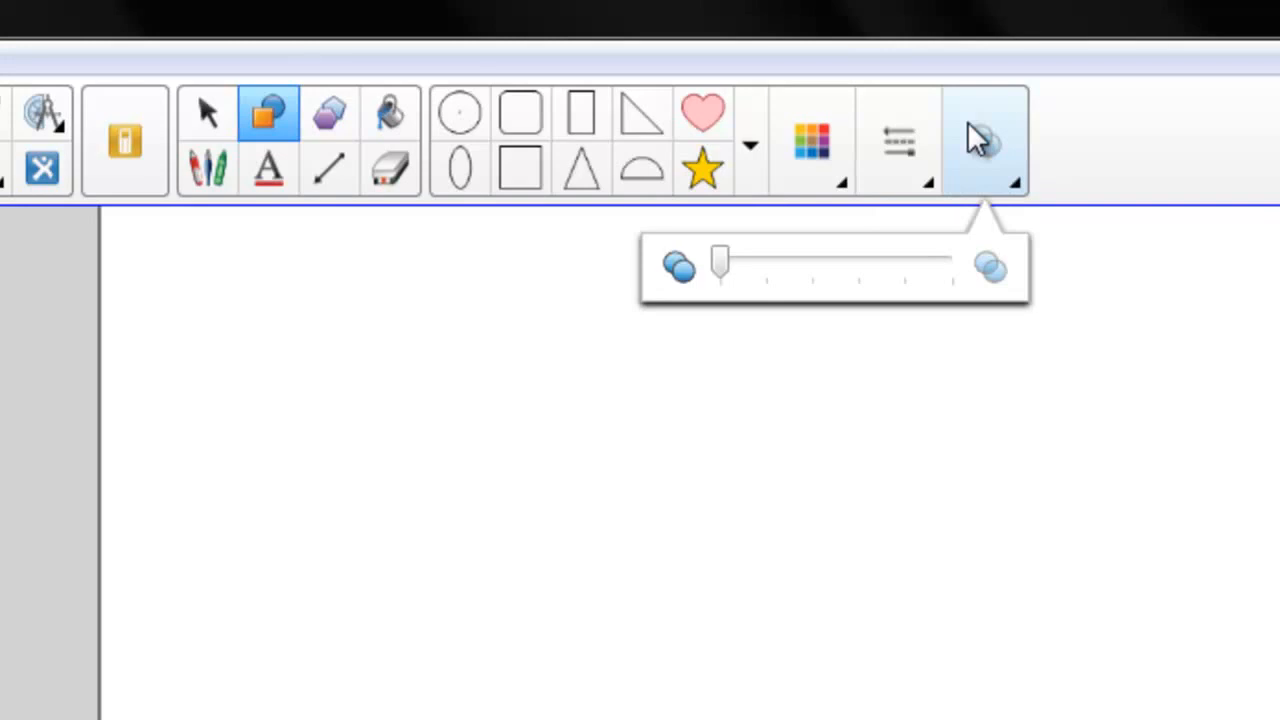
left_click(978, 141)
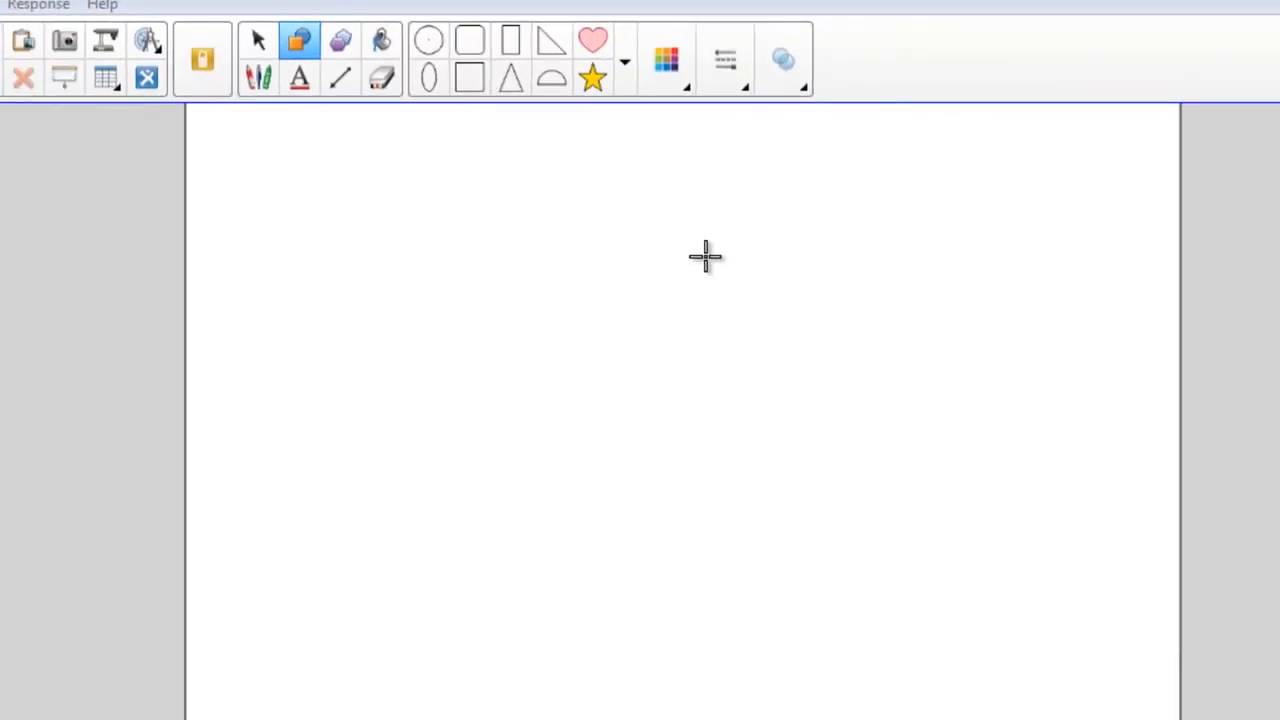
Step: Draw one large pentagon and three smaller pentagons beside it, and select the three small ones
left_click_drag(705, 257, 1023, 546)
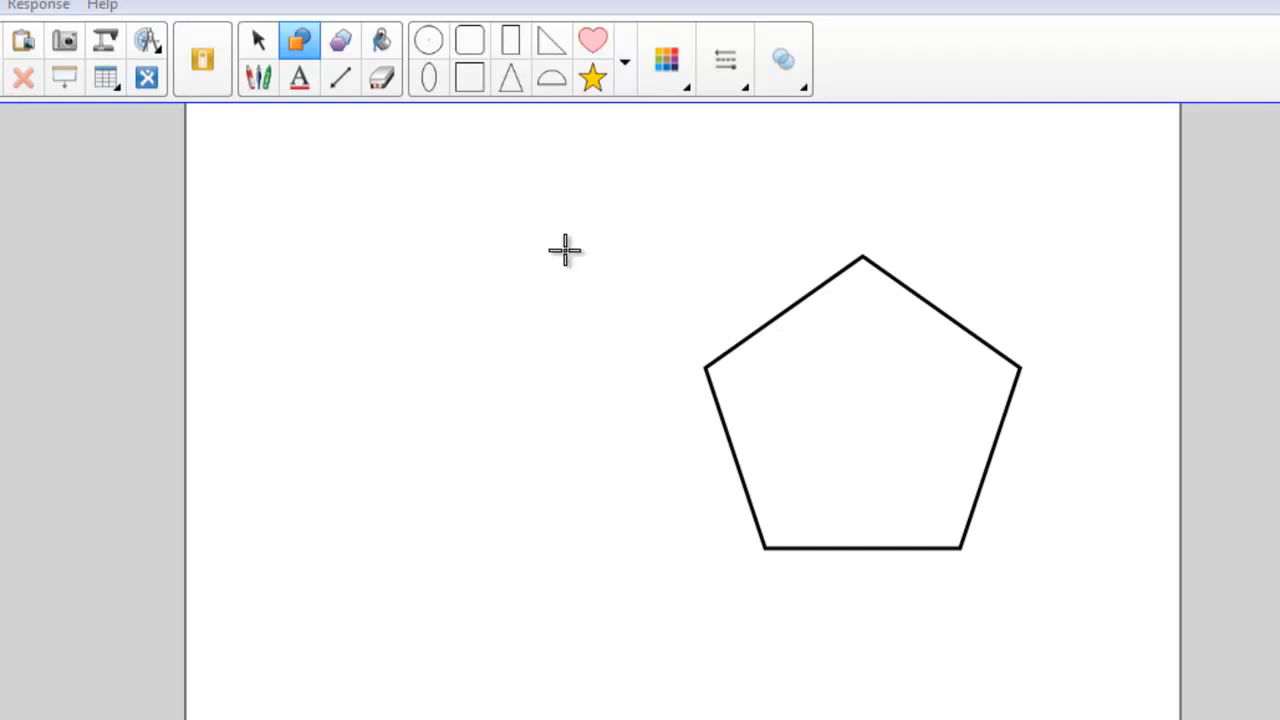
mouse_move(560, 250)
left_mouse_down()
mouse_move(361, 455)
mouse_move(337, 523)
mouse_move(460, 580)
left_mouse_up()
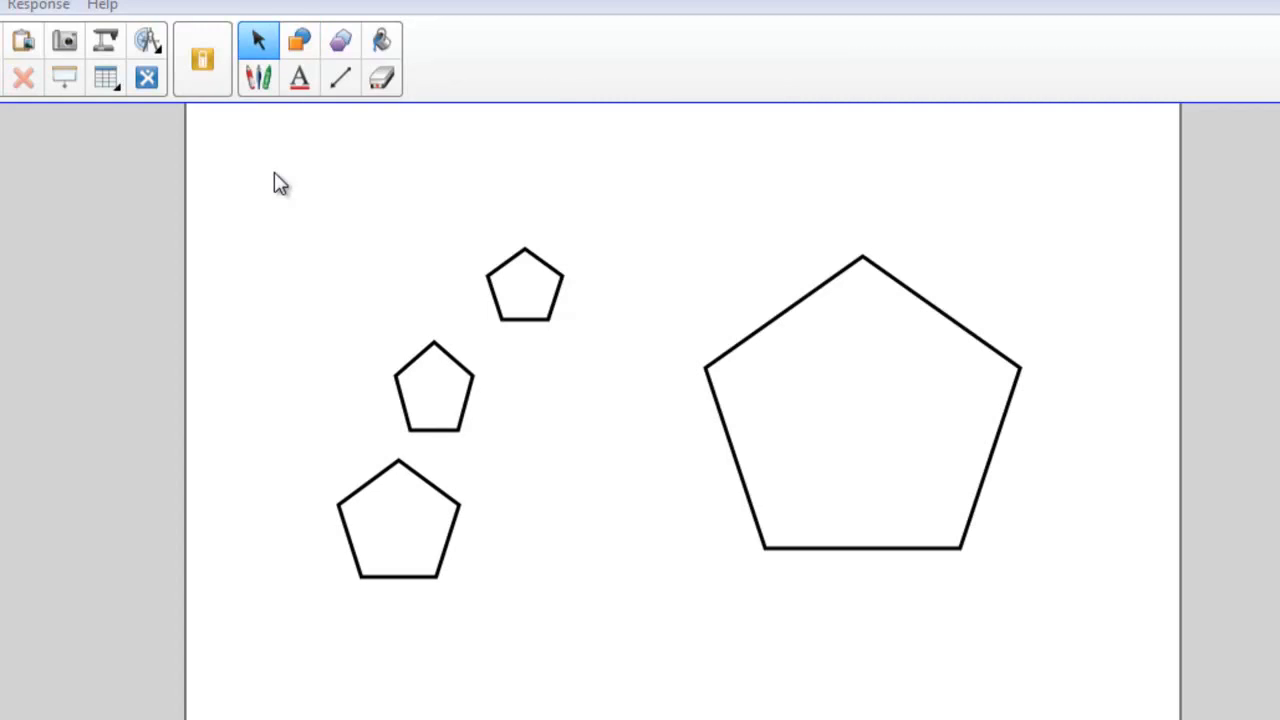
left_click_drag(272, 170, 655, 630)
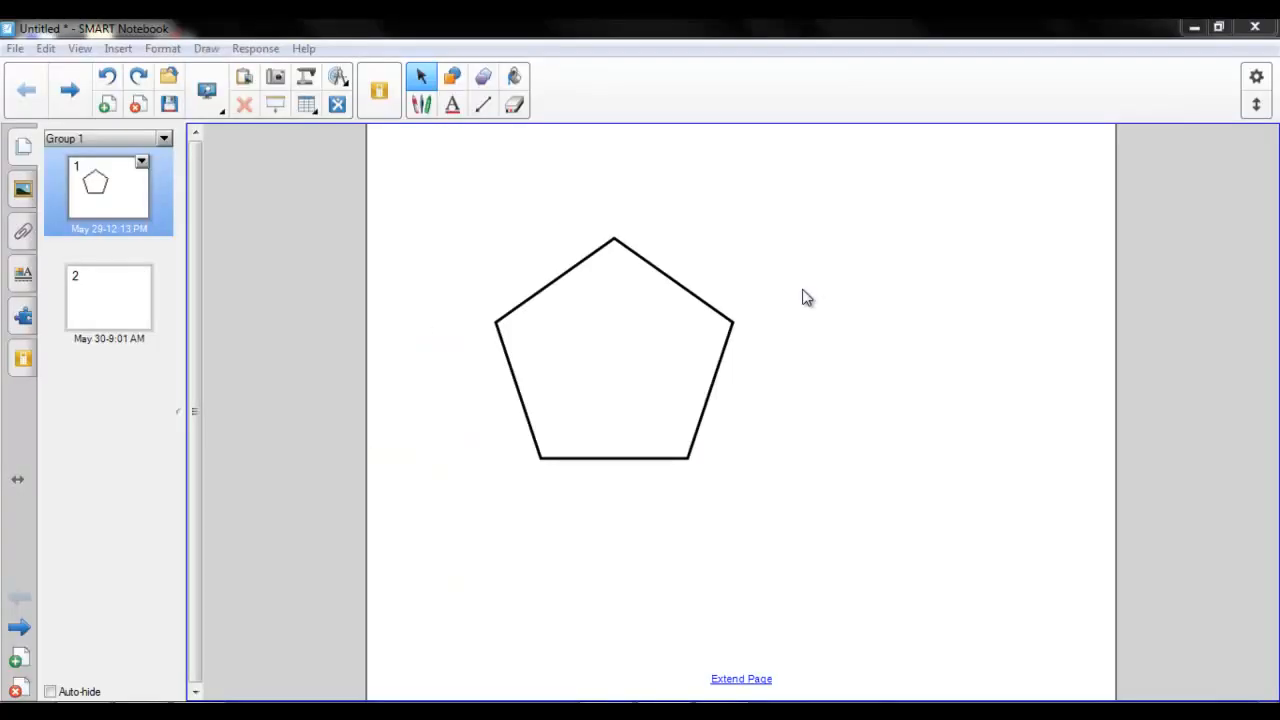
Step: Select the large pentagon to view its object handles and clear the selection
left_click(699, 298)
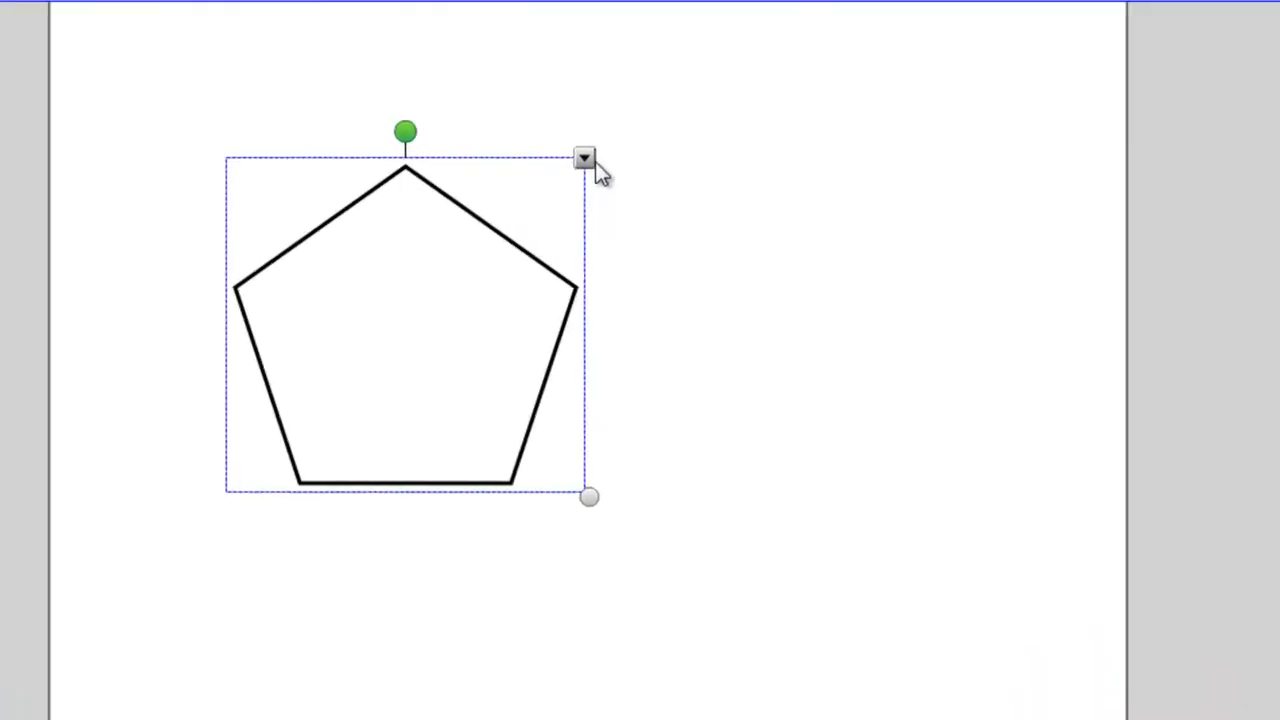
left_click(738, 232)
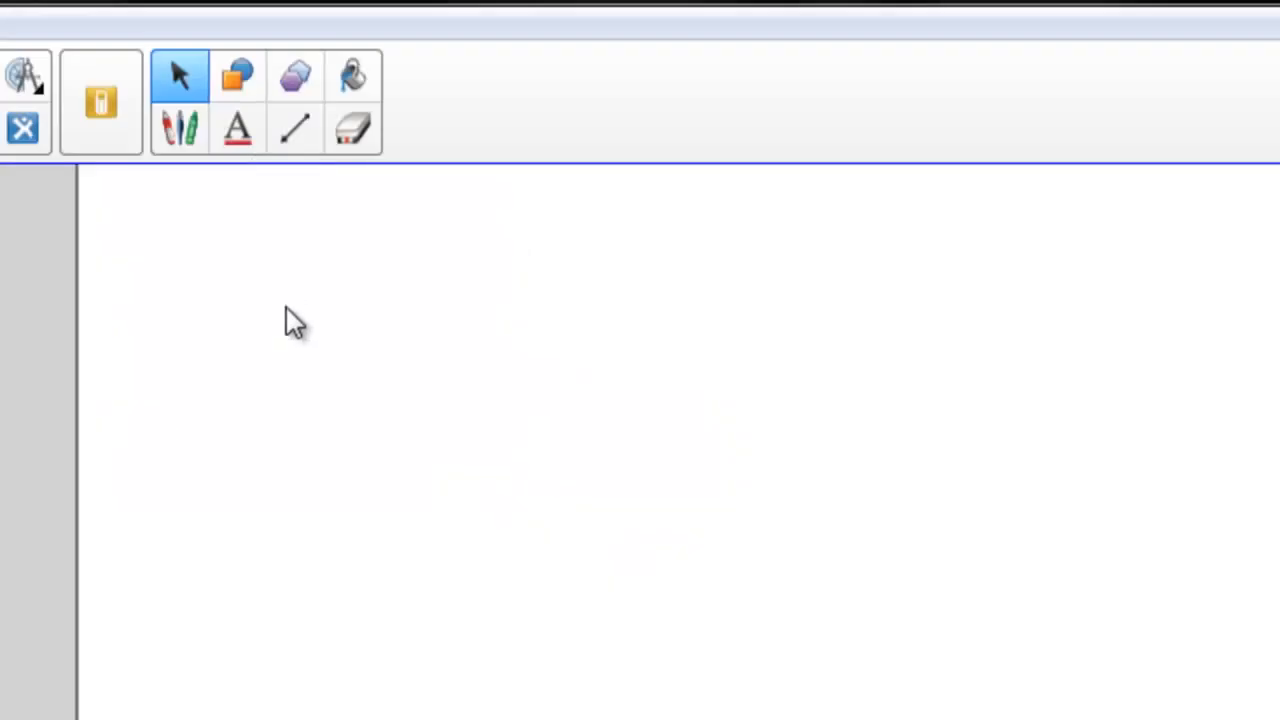
Step: Activate the Text tool and show its additional text formatting options
left_click(240, 140)
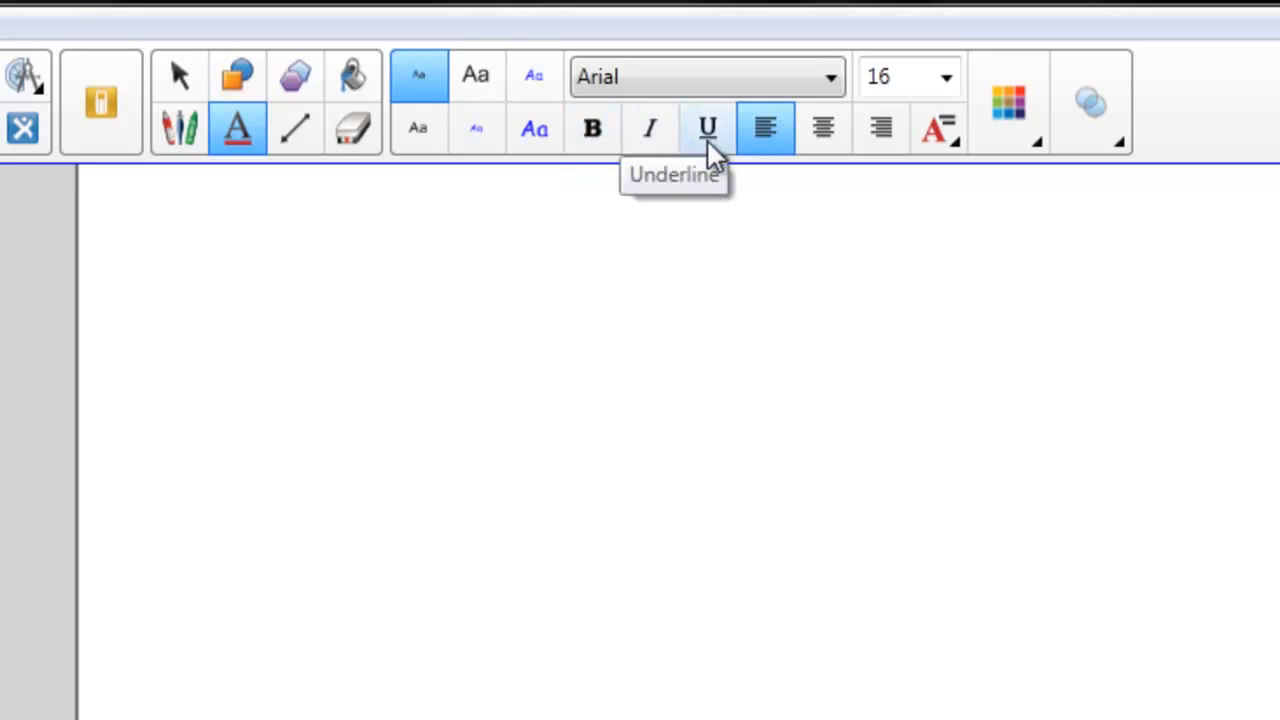
left_click(938, 135)
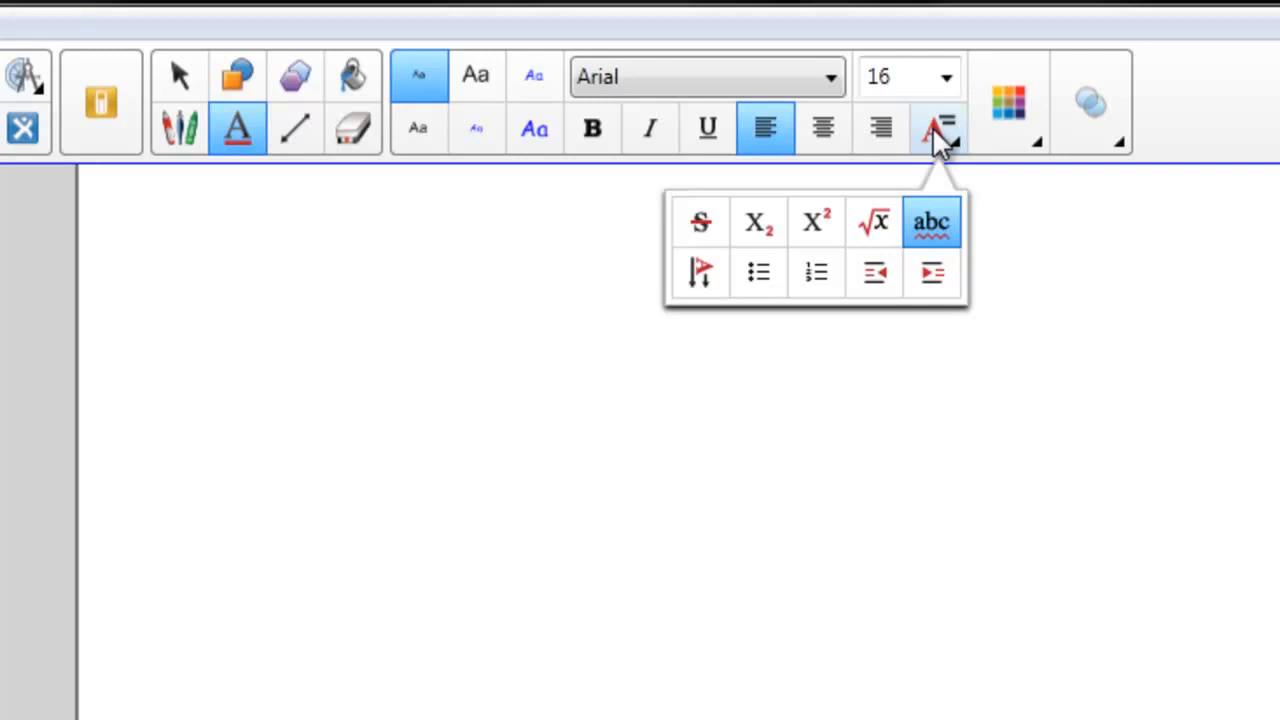
Step: Review the font list, text color palette and transparency setting available for the Text tool
left_click(829, 80)
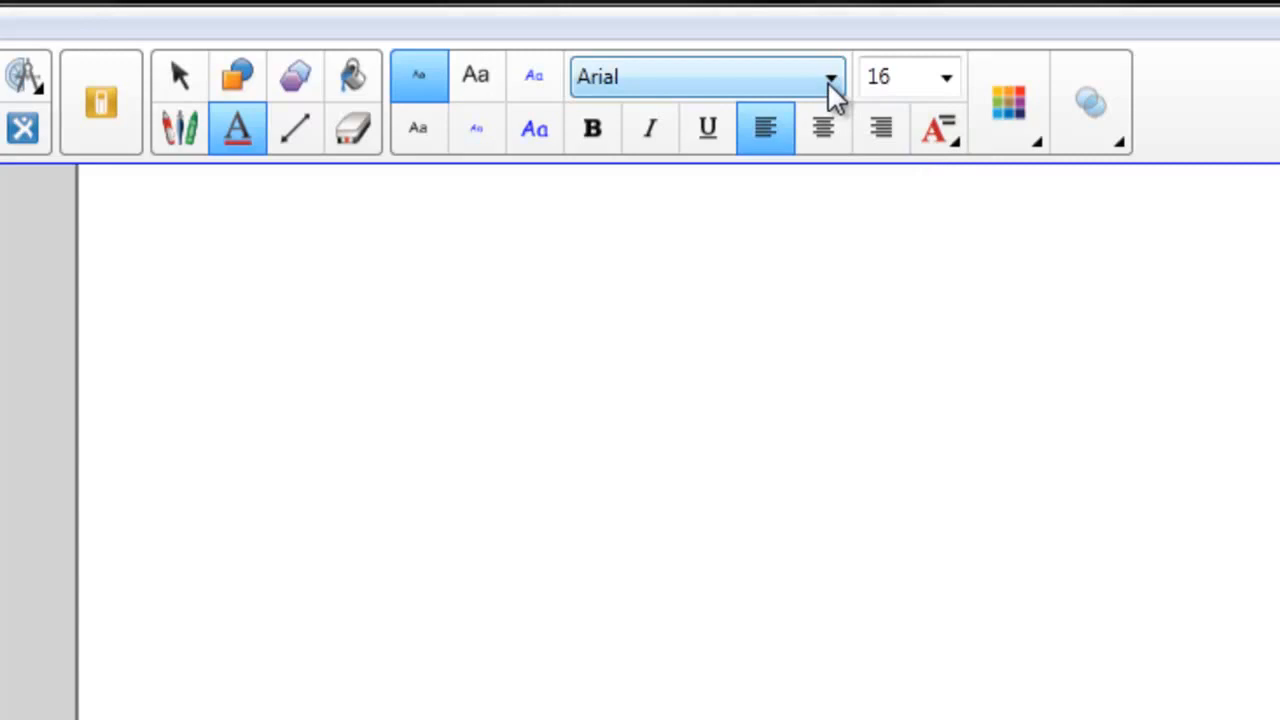
left_click(832, 75)
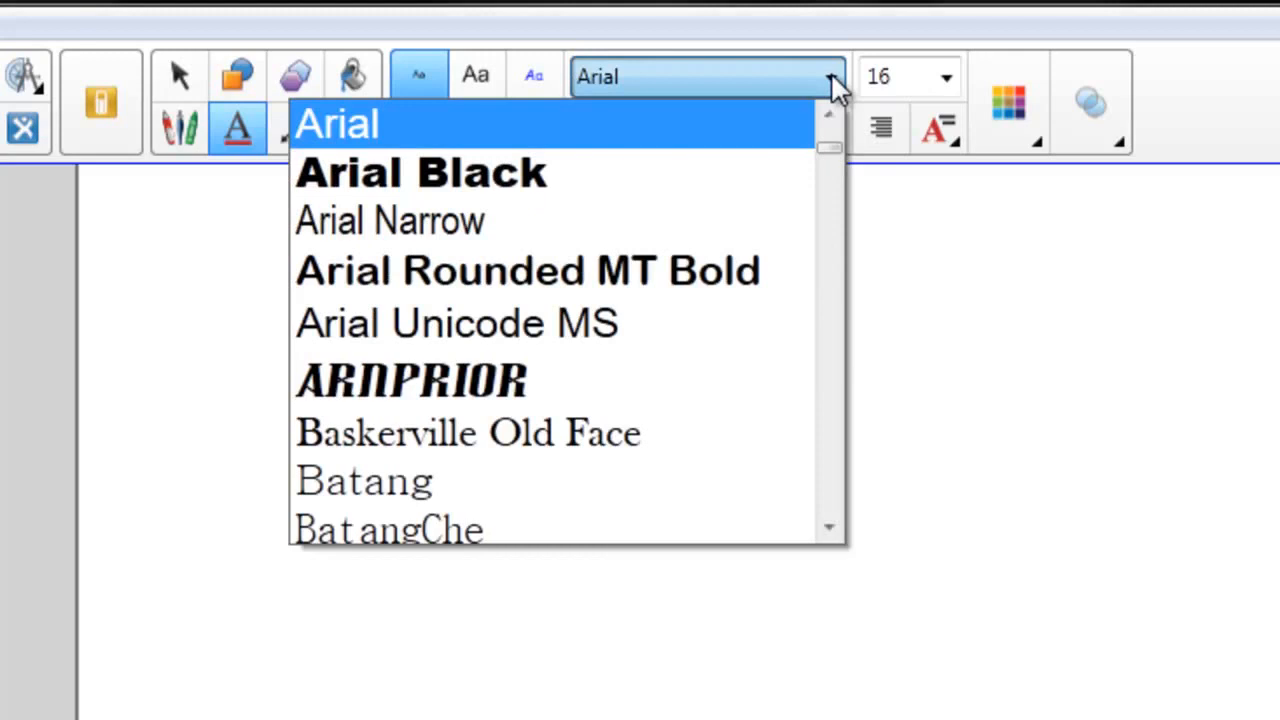
left_click(832, 75)
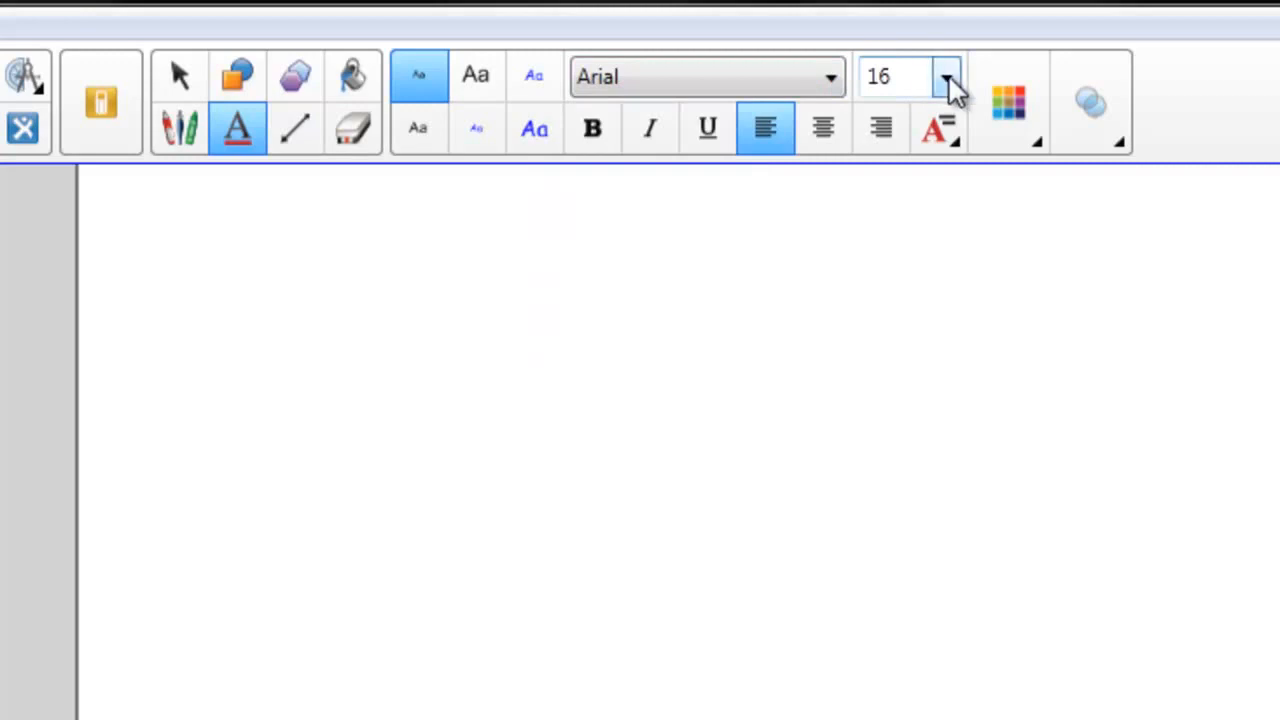
left_click(1029, 130)
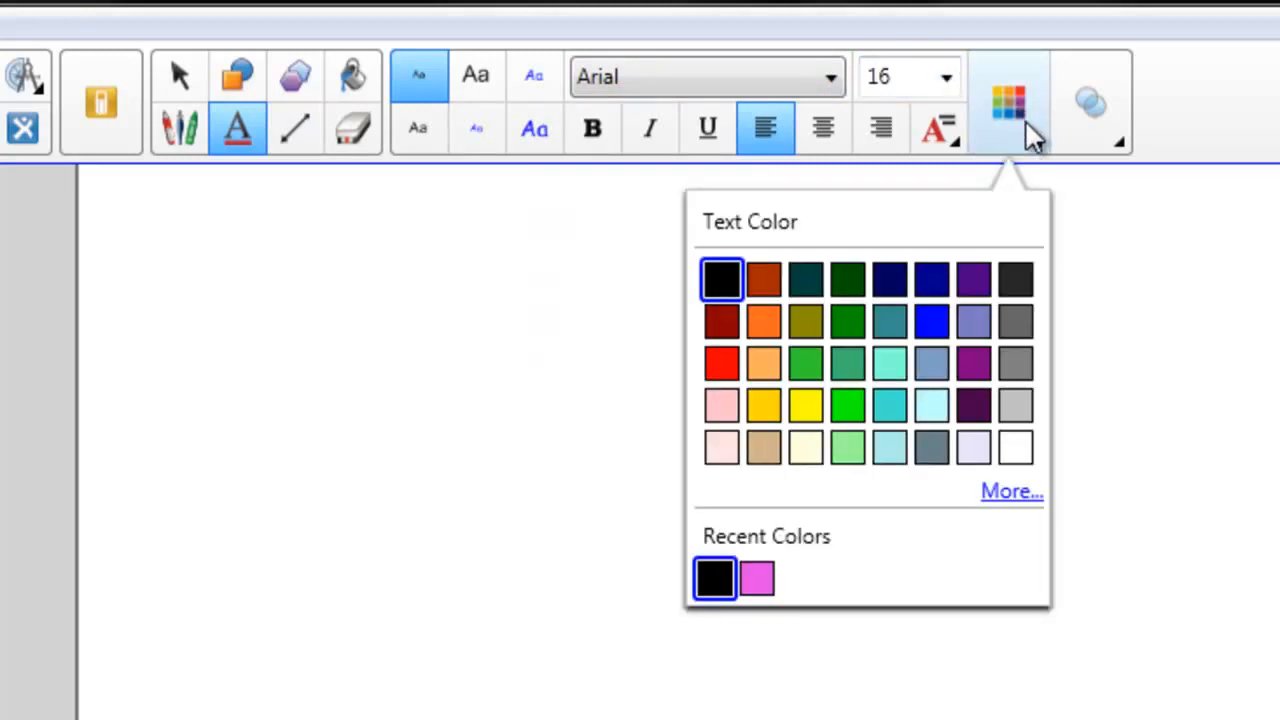
left_click(1080, 112)
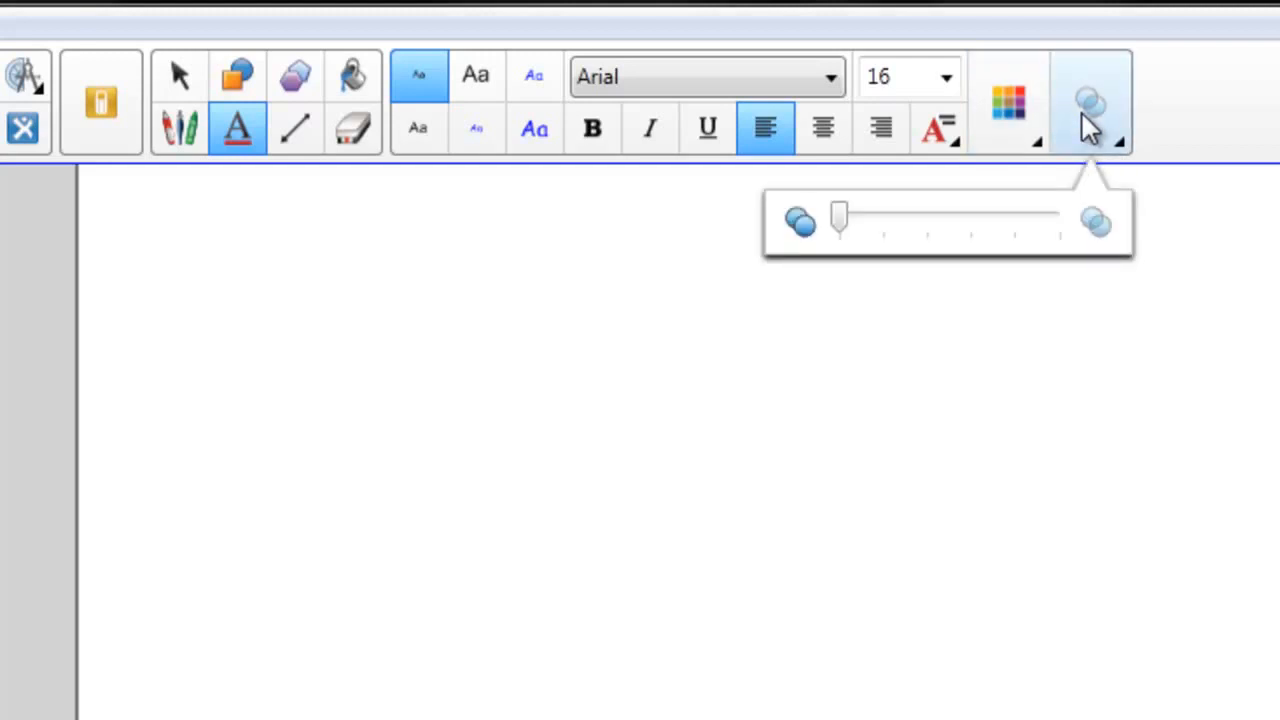
left_click(1081, 111)
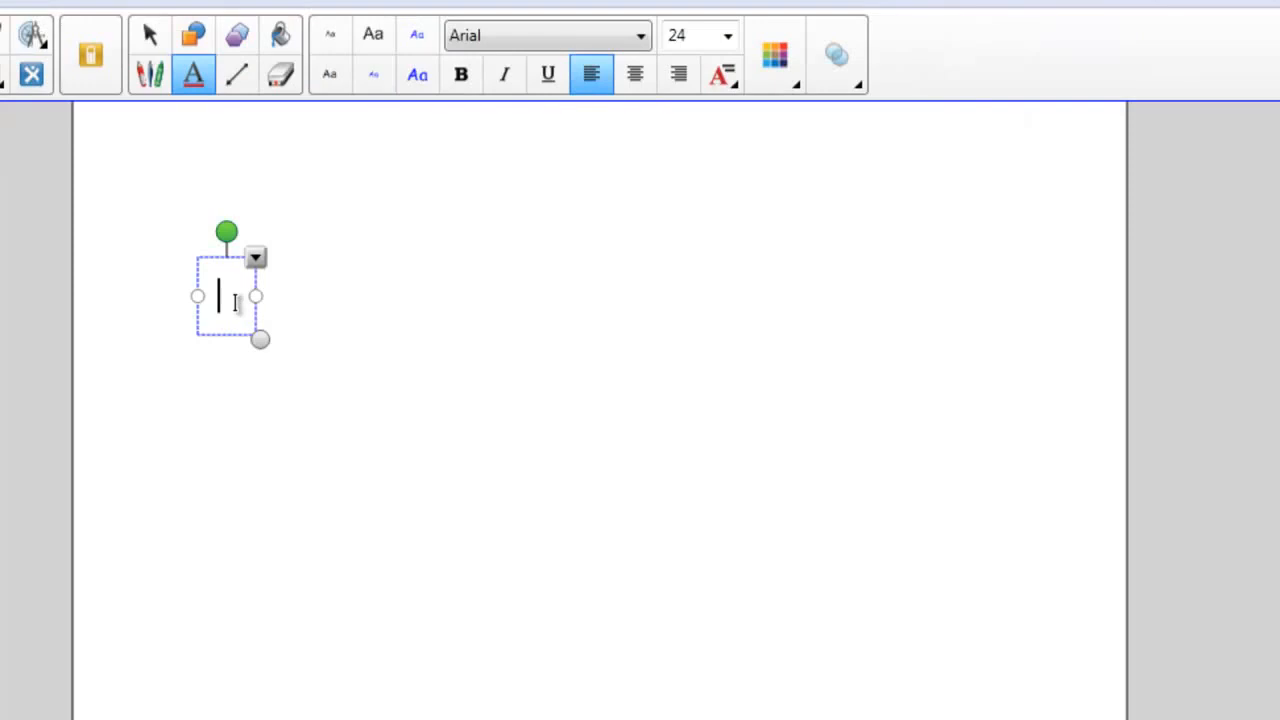
Step: Enter the text "SMART Notebook 11" in a text object on the page and enlarge it across most of the page width
type("SMART Noteb")
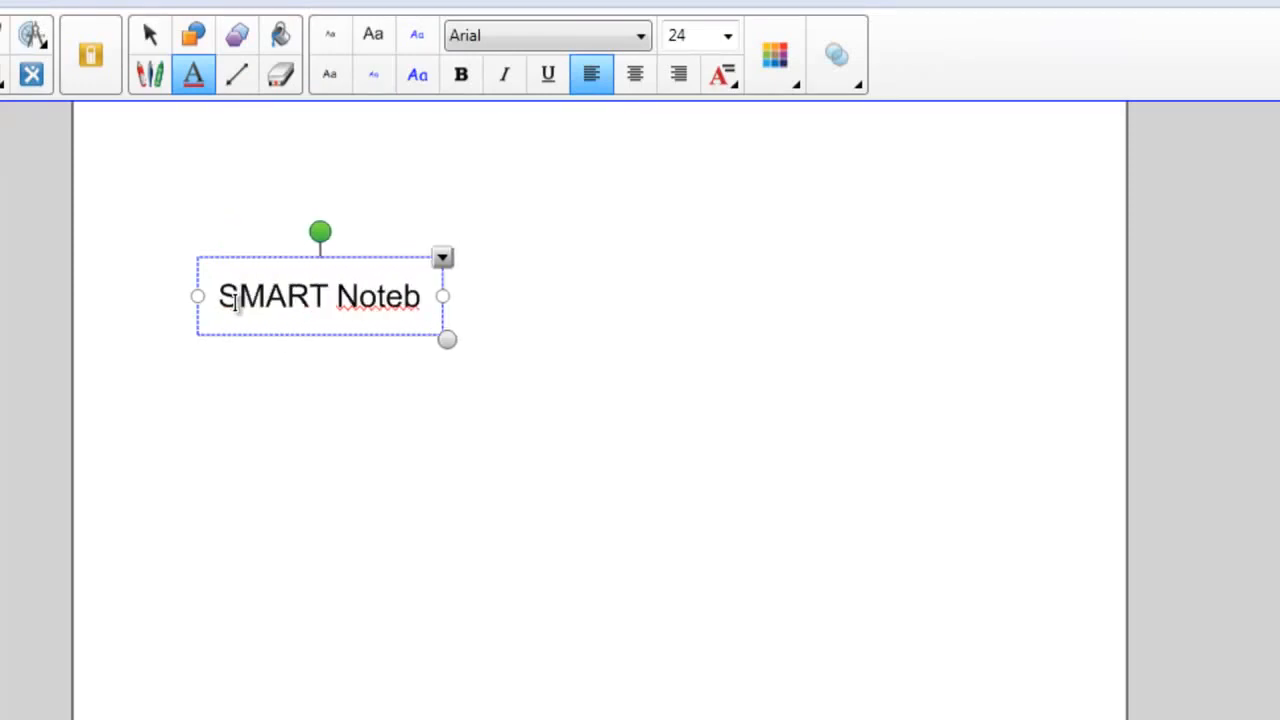
type("ook 11")
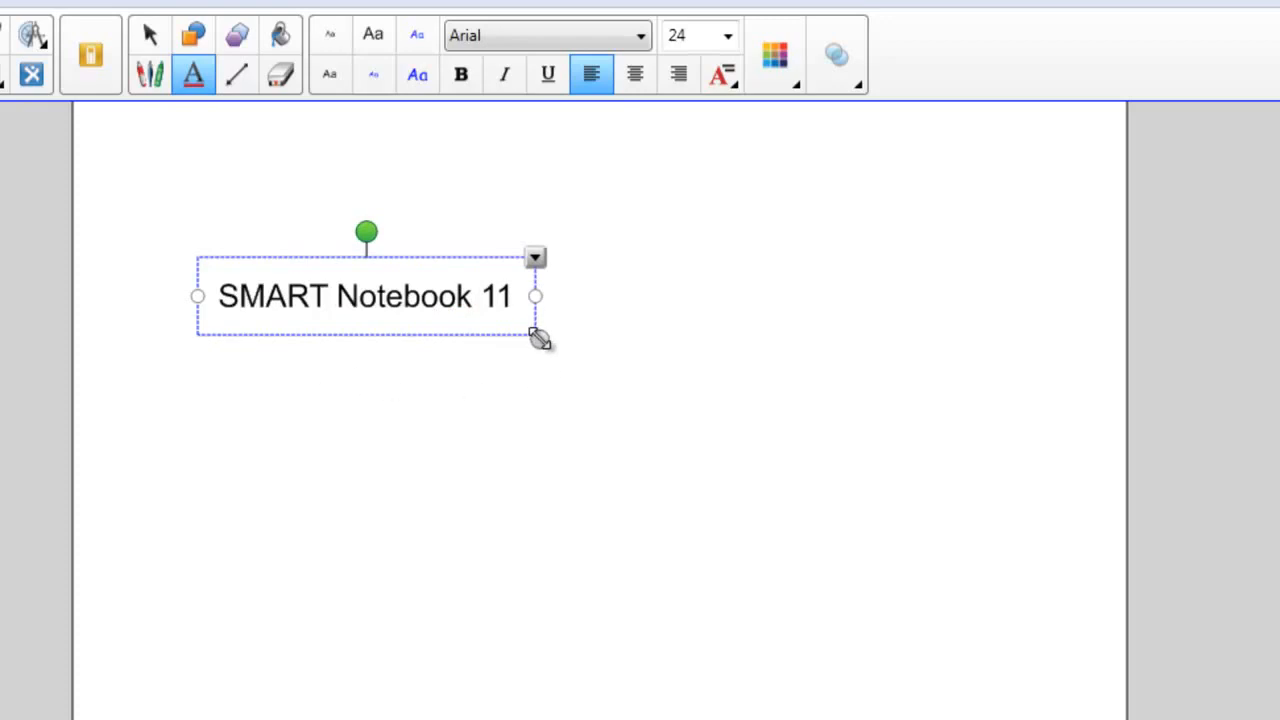
left_click_drag(538, 338, 1001, 450)
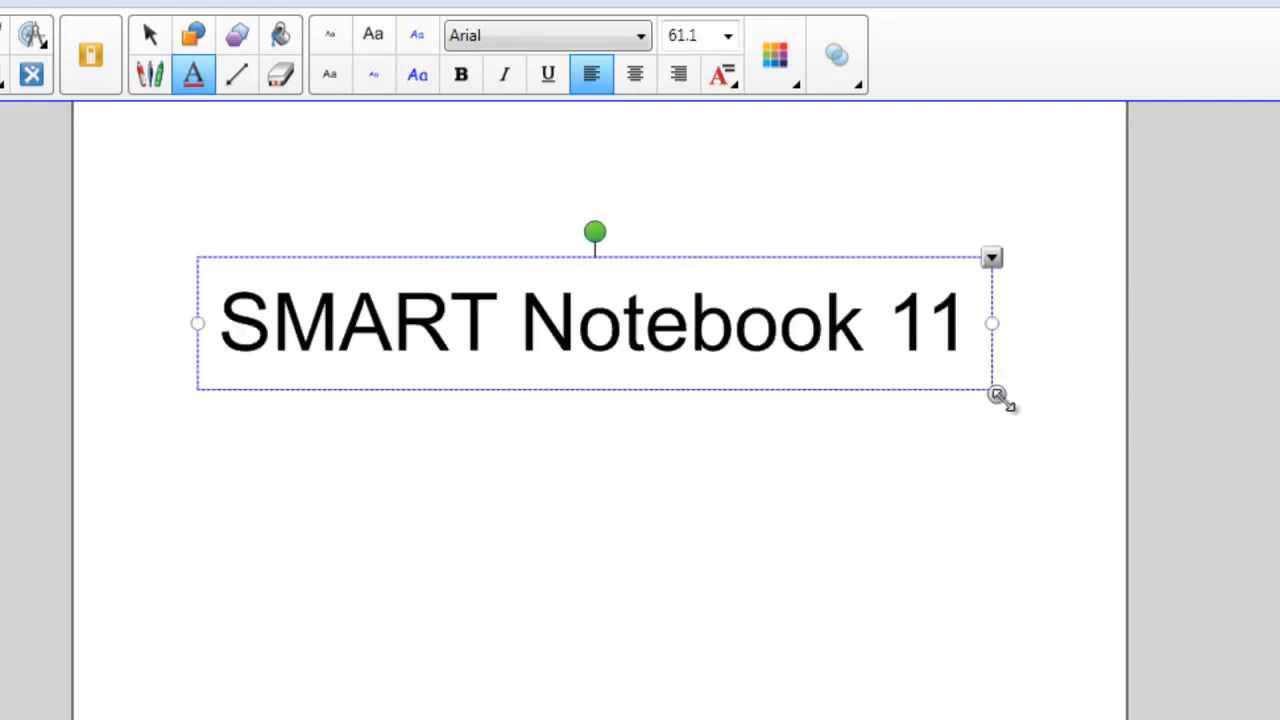
left_click_drag(997, 395, 1033, 466)
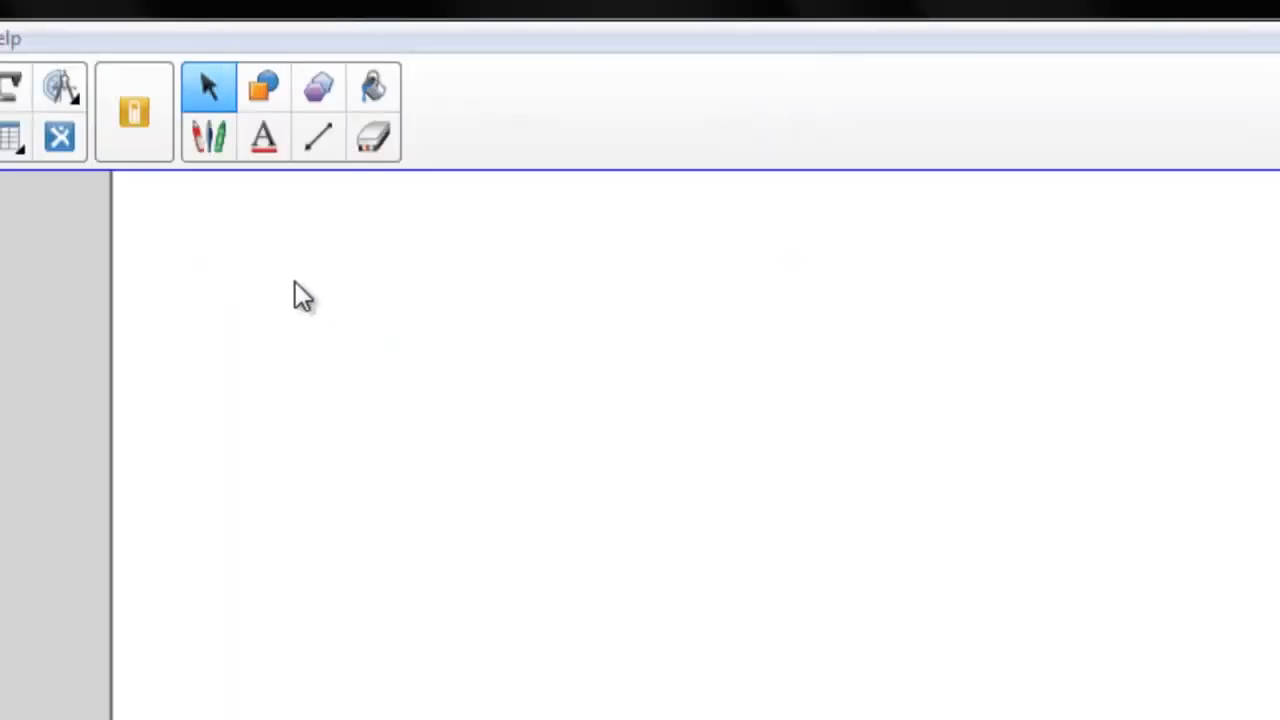
Step: Review the additional regular polygons, and draw one large nine-sided polygon with two smaller ones near its upper left
left_click(322, 88)
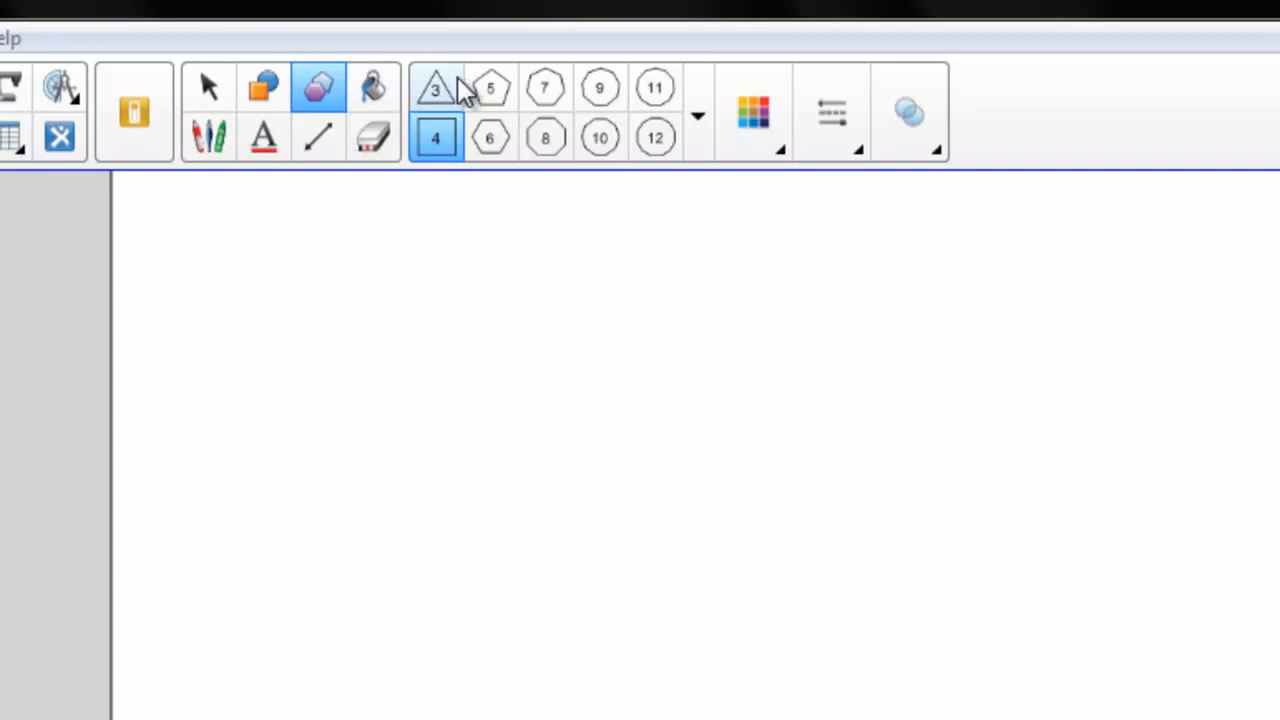
left_click(701, 139)
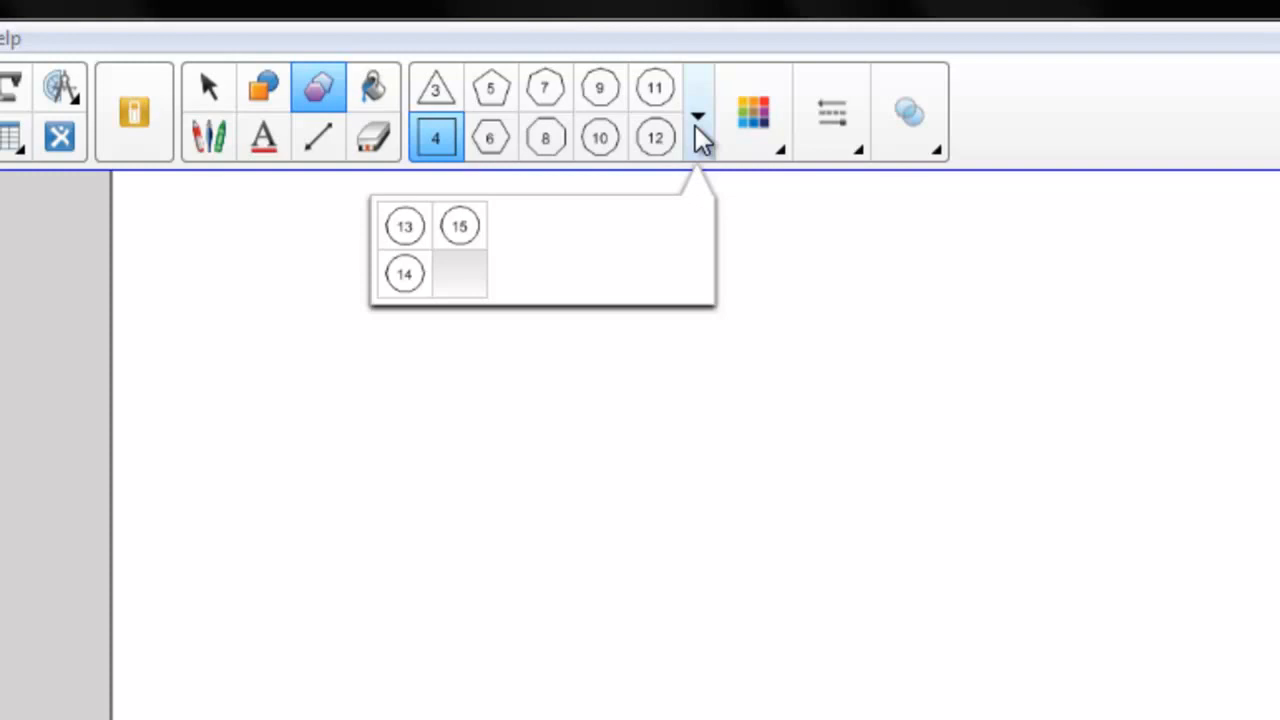
left_click(612, 92)
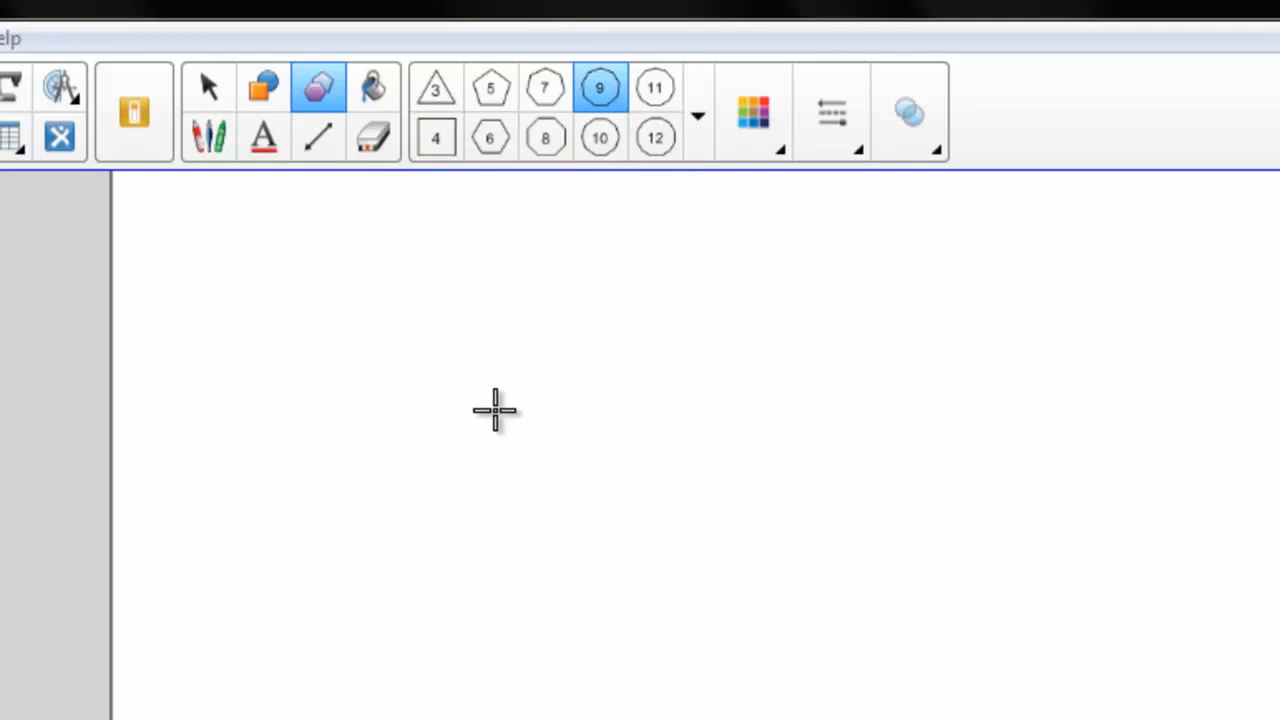
left_click_drag(493, 413, 803, 583)
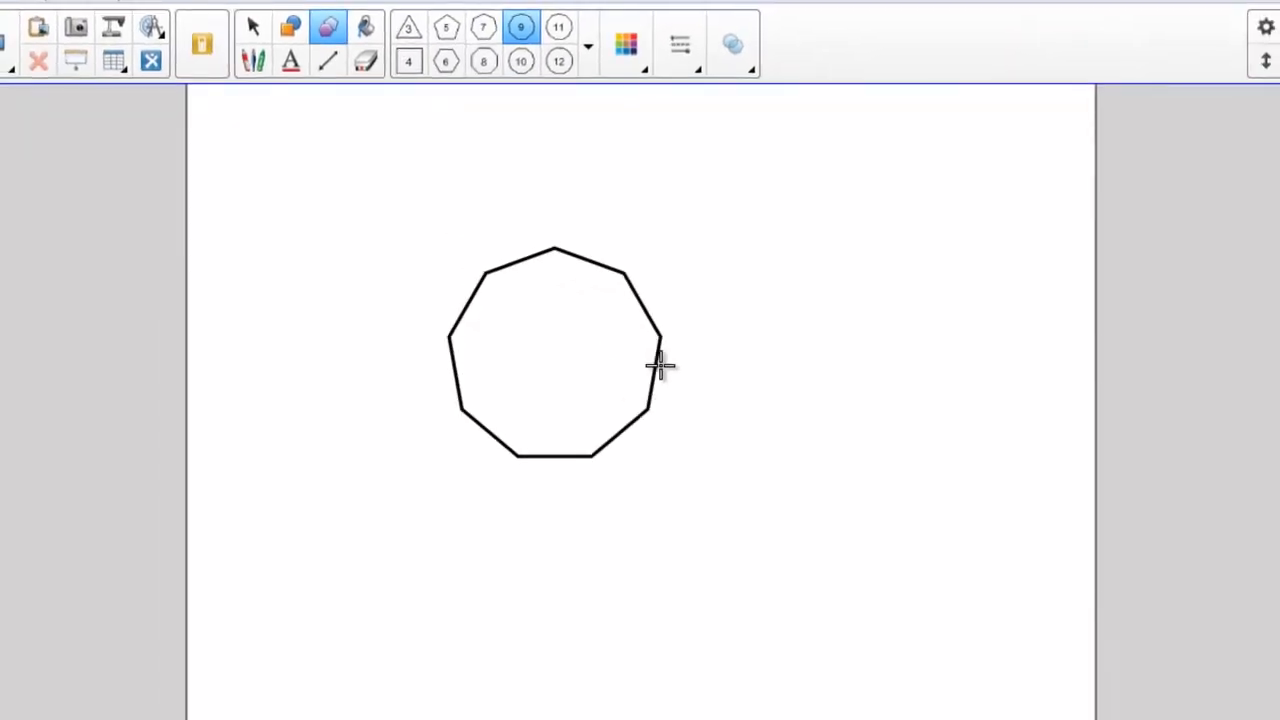
left_click_drag(660, 366, 886, 484)
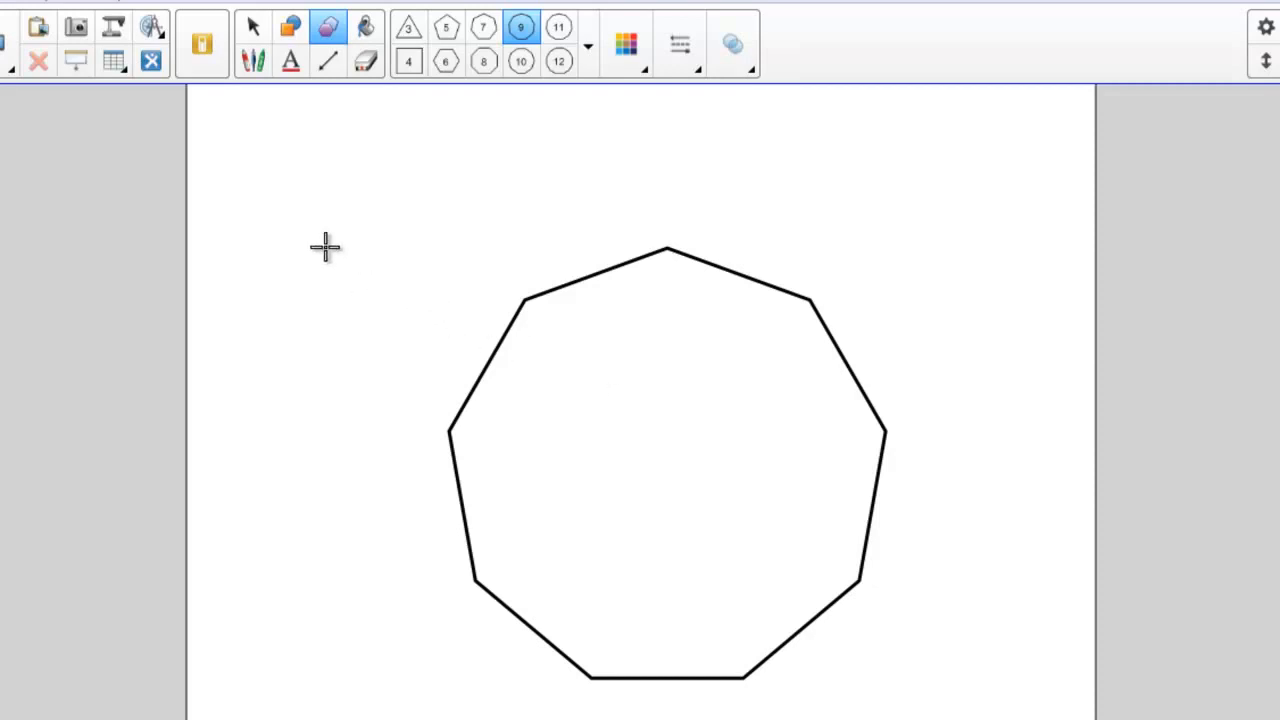
left_click_drag(317, 237, 420, 309)
left_click_drag(455, 211, 543, 289)
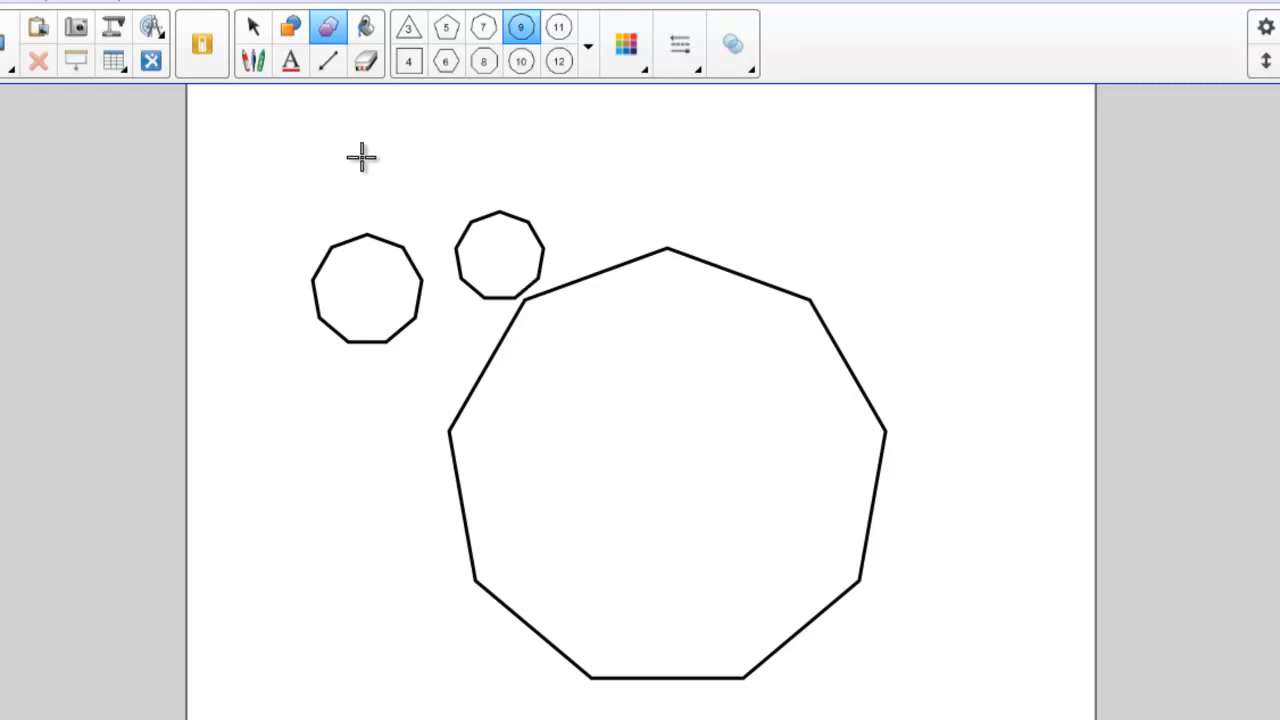
Step: Undo the three nine-sided polygons to clear the page
left_click(254, 30)
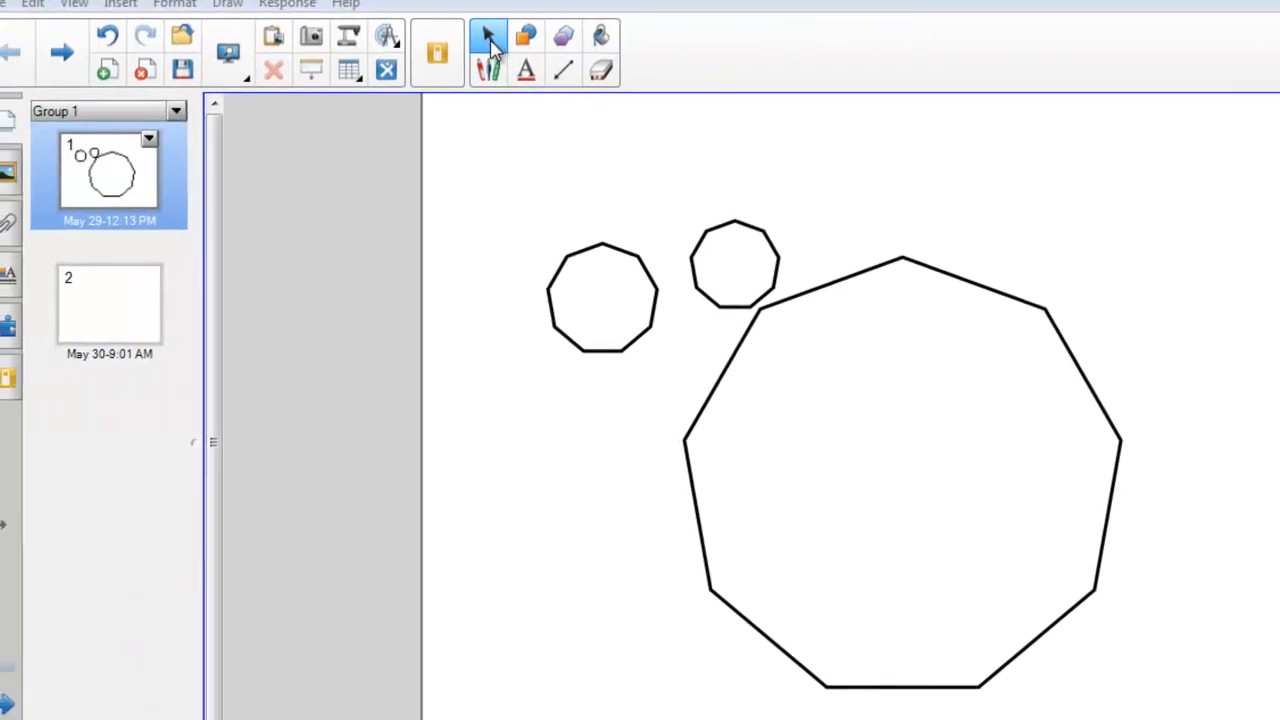
left_click(112, 40)
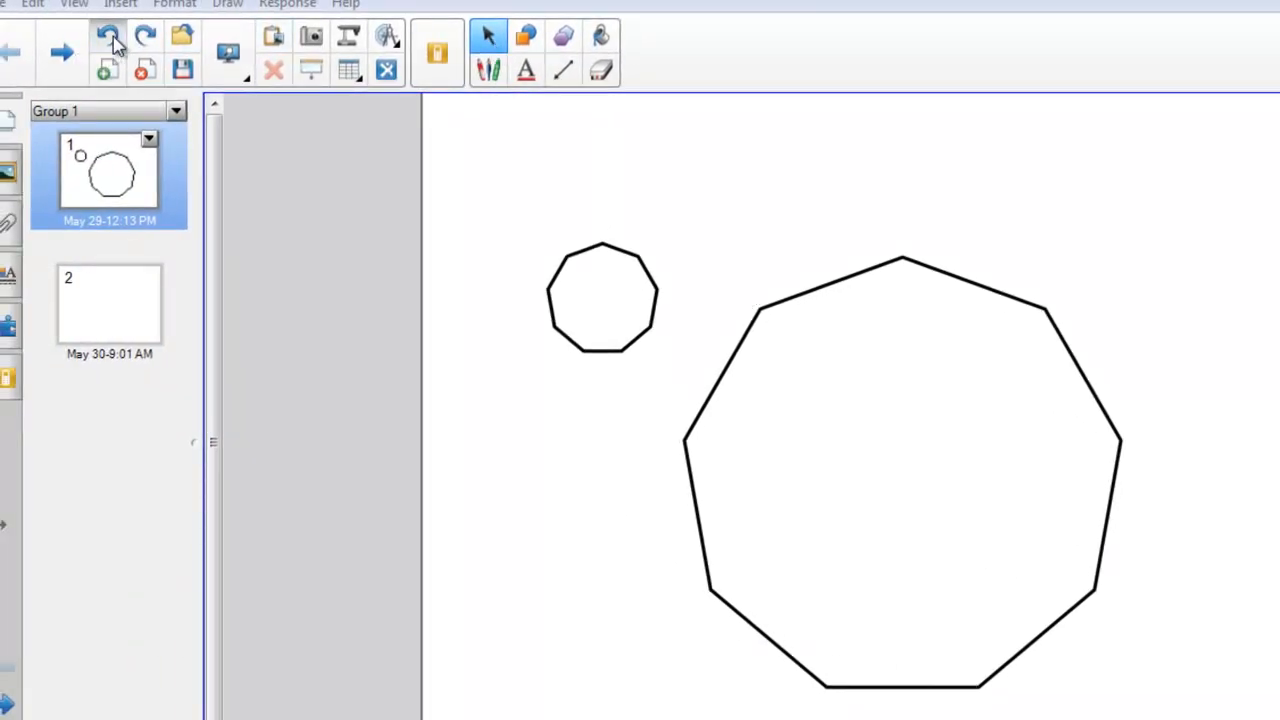
left_click(112, 40)
left_click(112, 40)
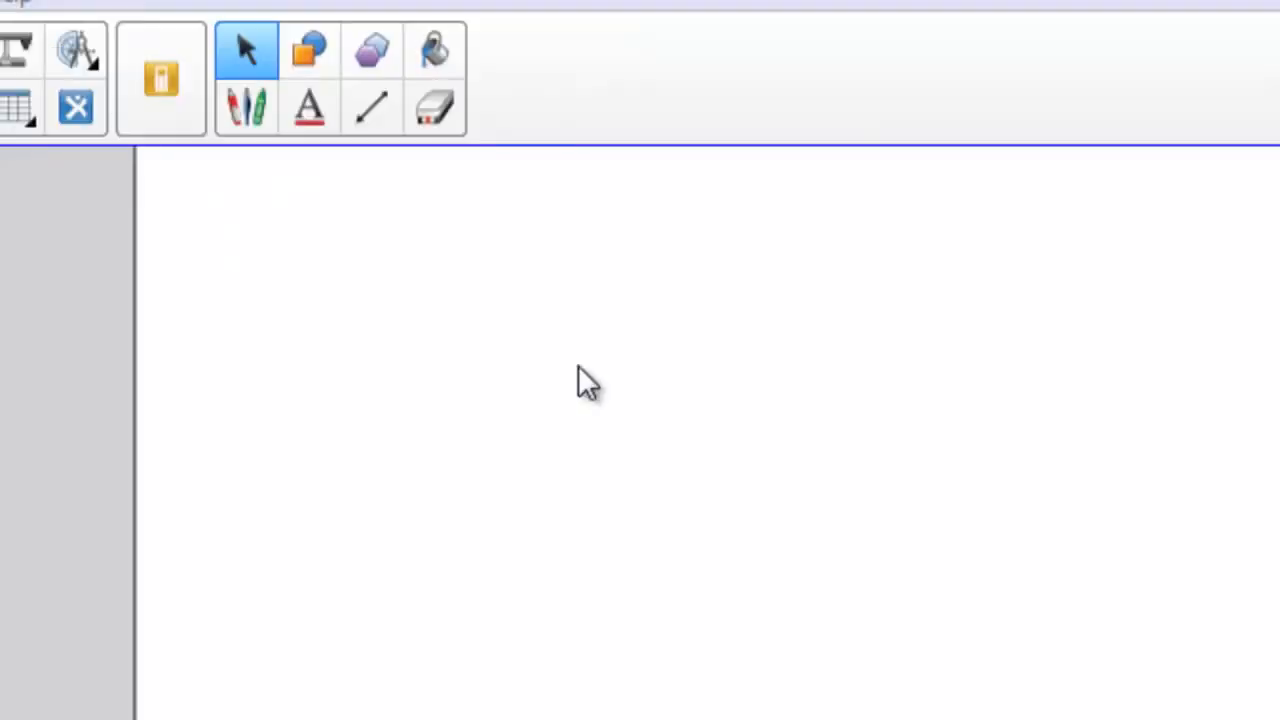
Step: Set the Line tool to the preset with a round start and arrow end, pink color and the sixth thickness, and view its transparency setting
left_click(384, 120)
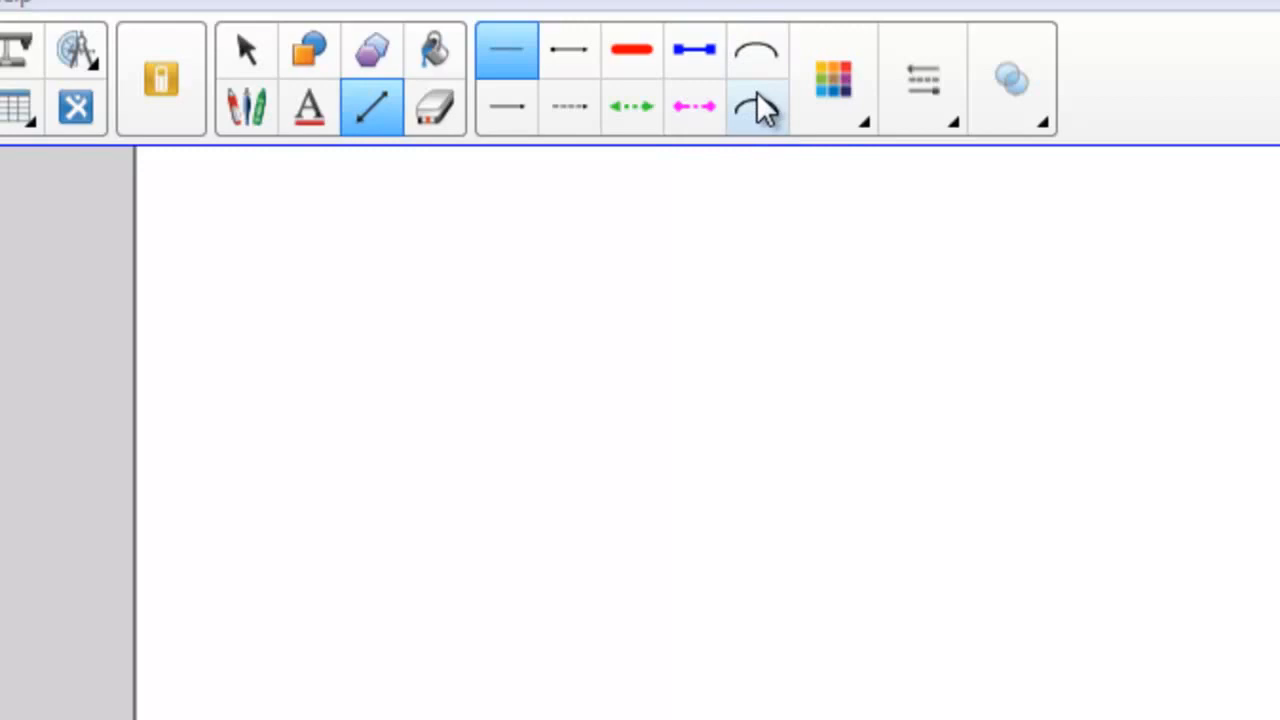
left_click(586, 64)
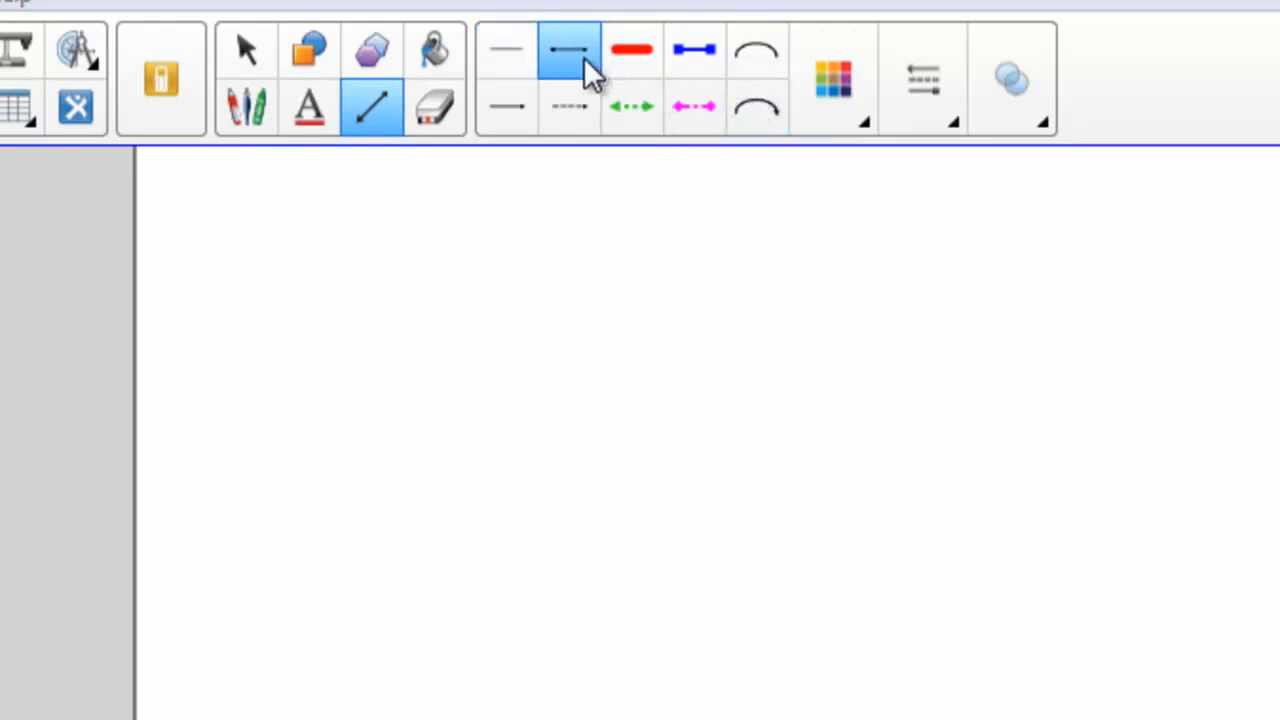
left_click(845, 112)
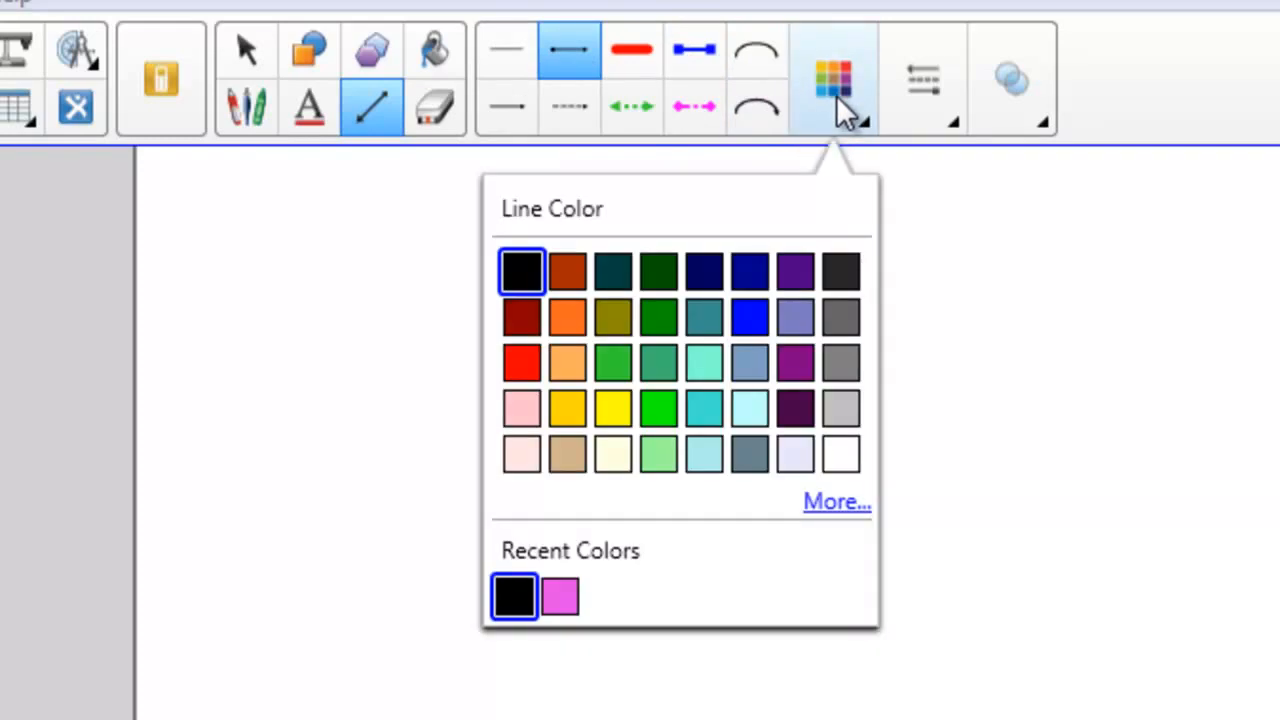
left_click(566, 600)
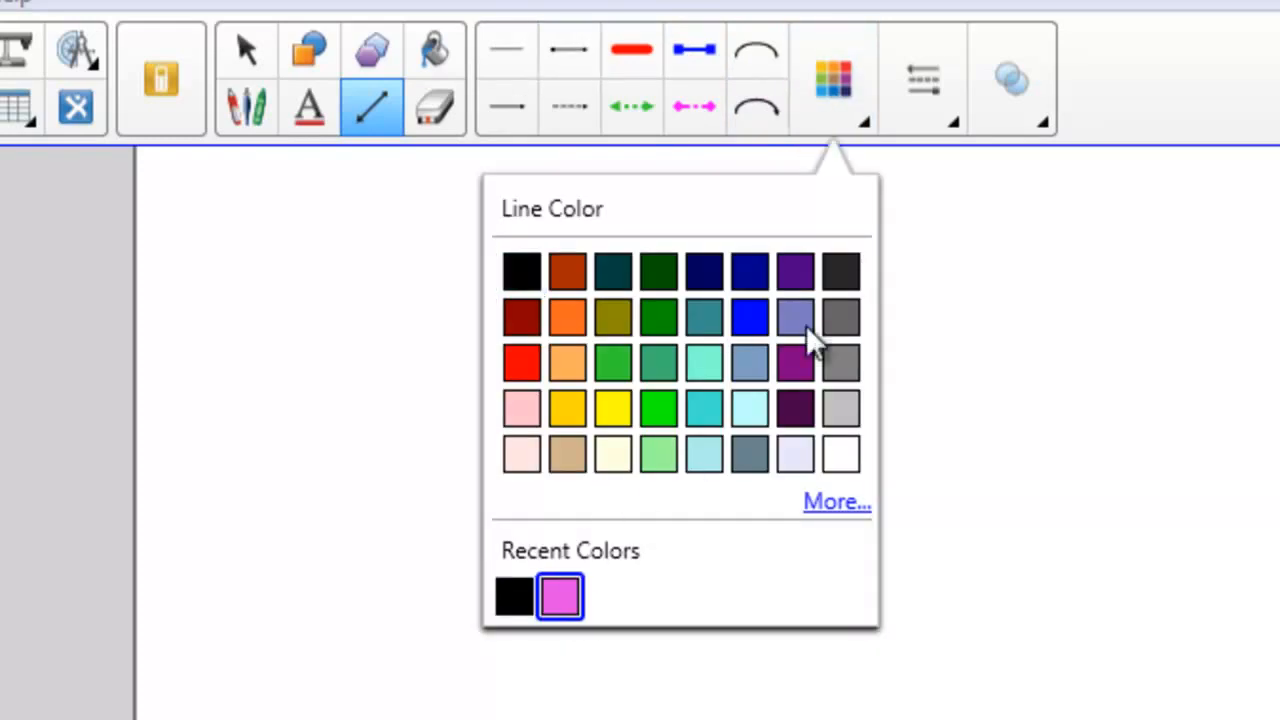
left_click(933, 100)
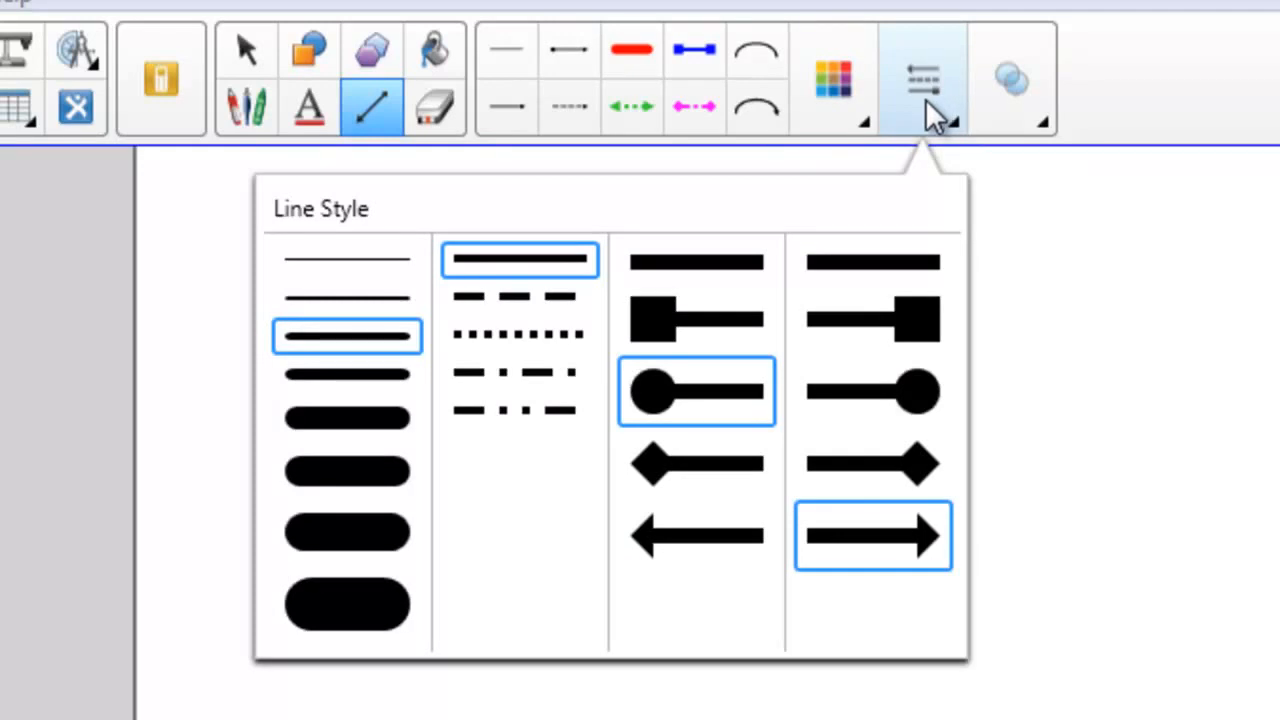
left_click(365, 467)
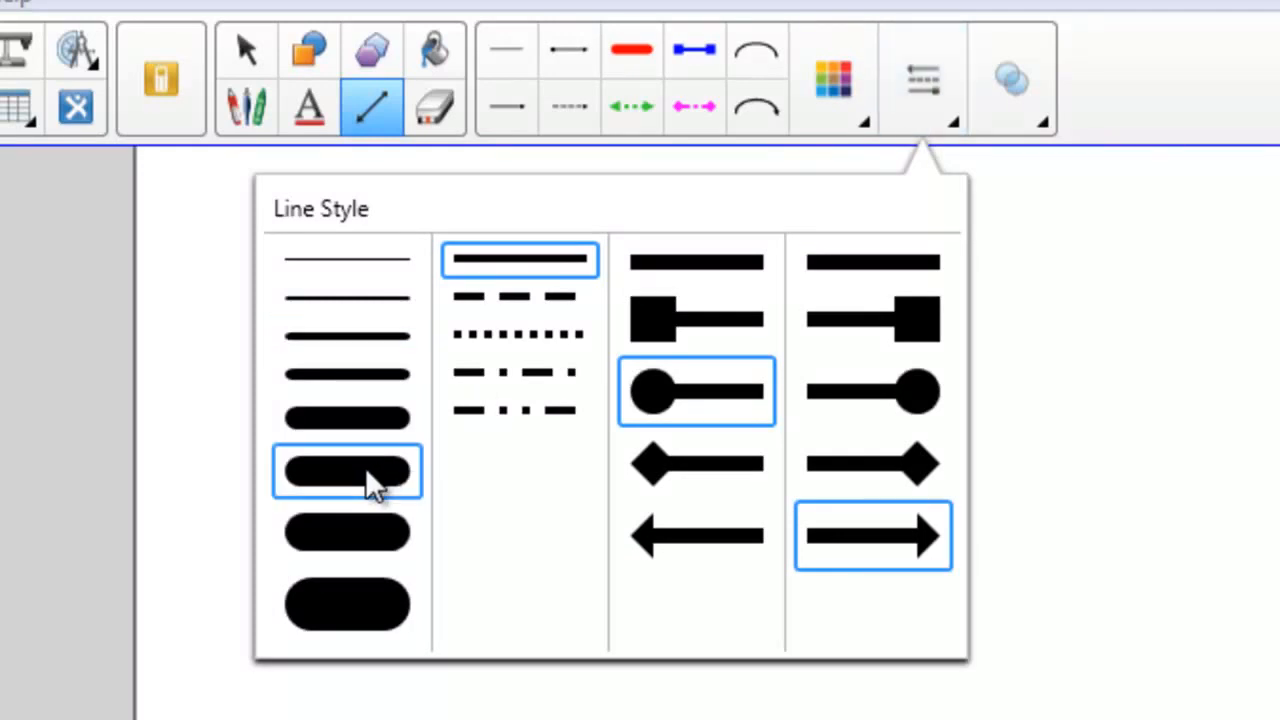
left_click(1003, 108)
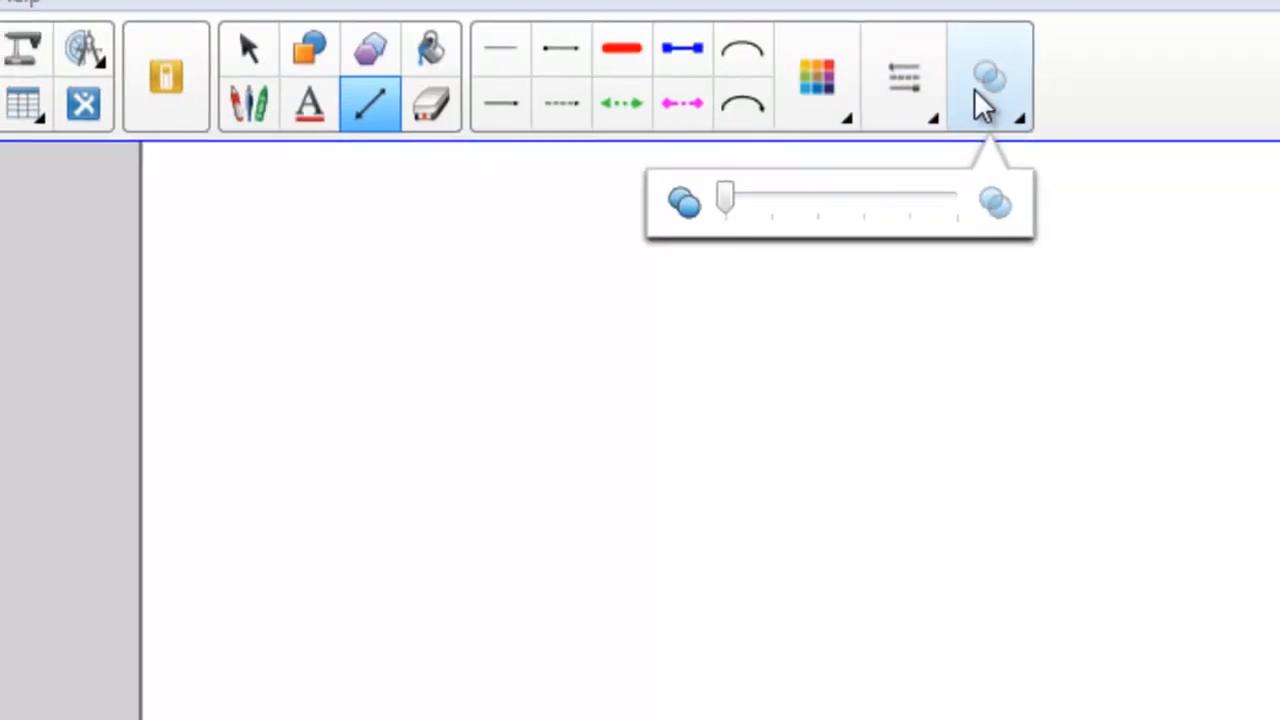
left_click(998, 96)
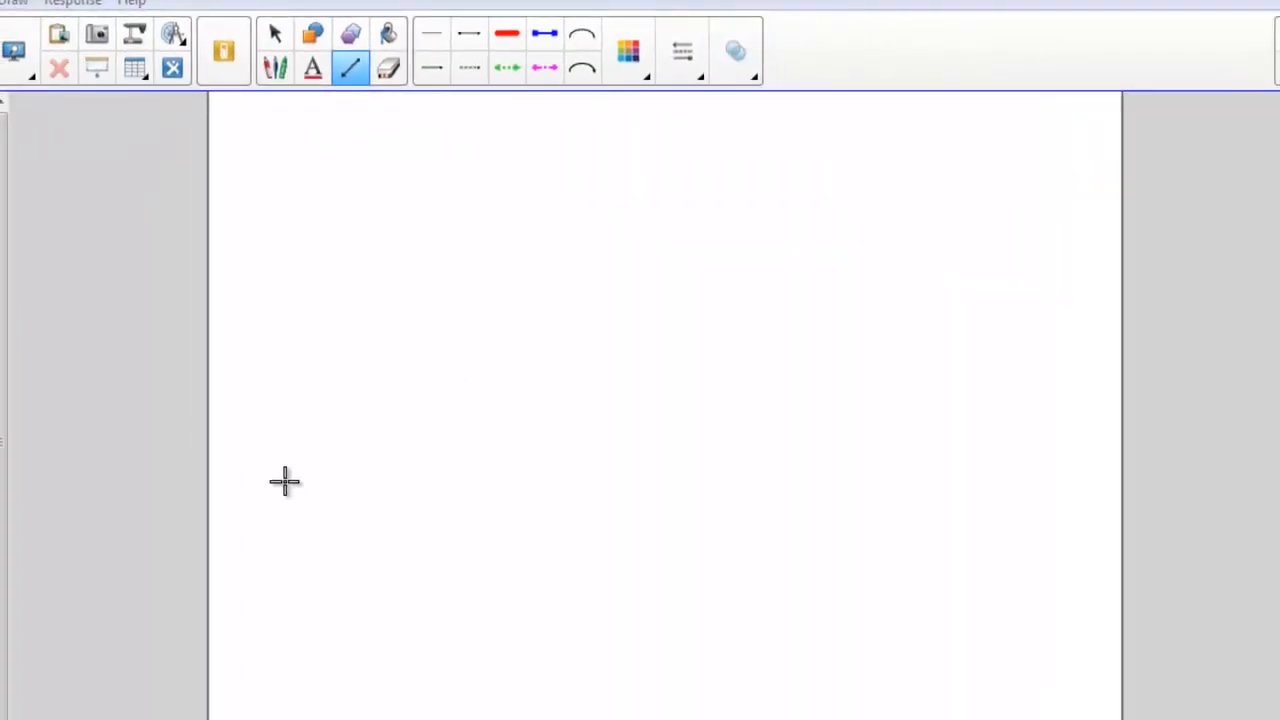
Step: Draw a thick pink line with a round start and an arrowhead end, rising diagonally across the page
left_click_drag(284, 481, 930, 305)
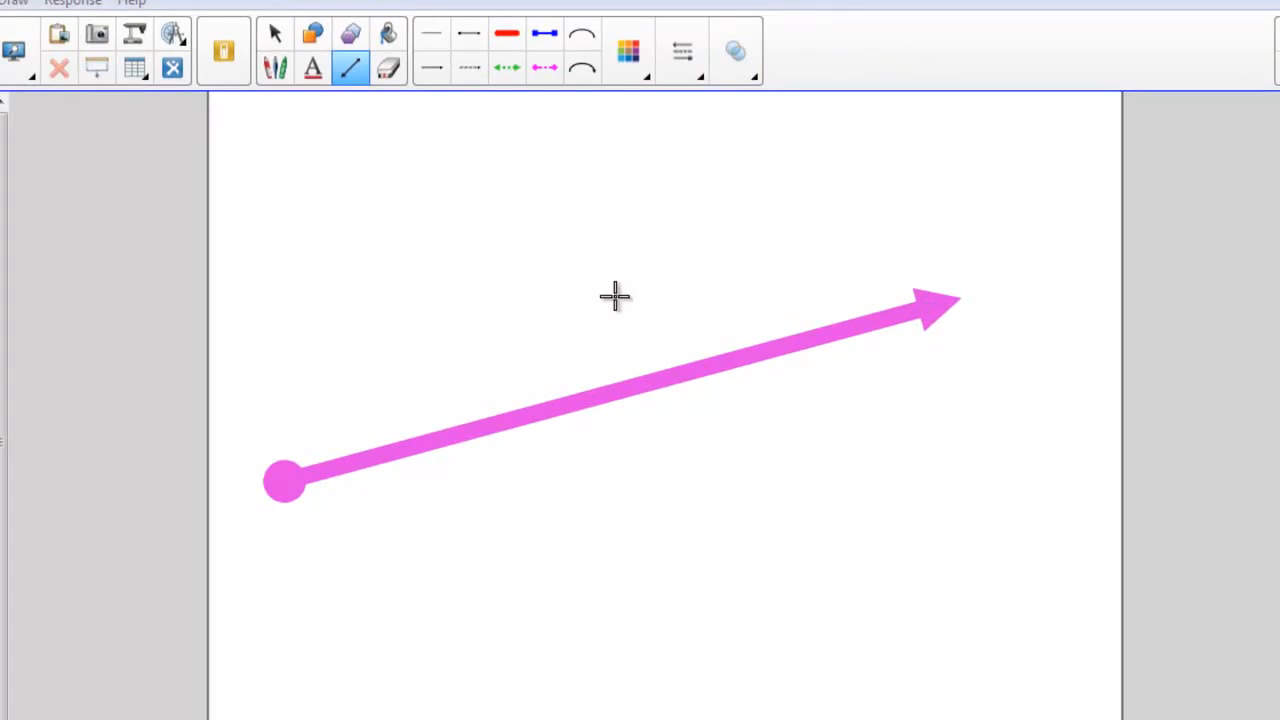
left_click_drag(614, 295, 415, 285)
left_click_drag(523, 484, 748, 543)
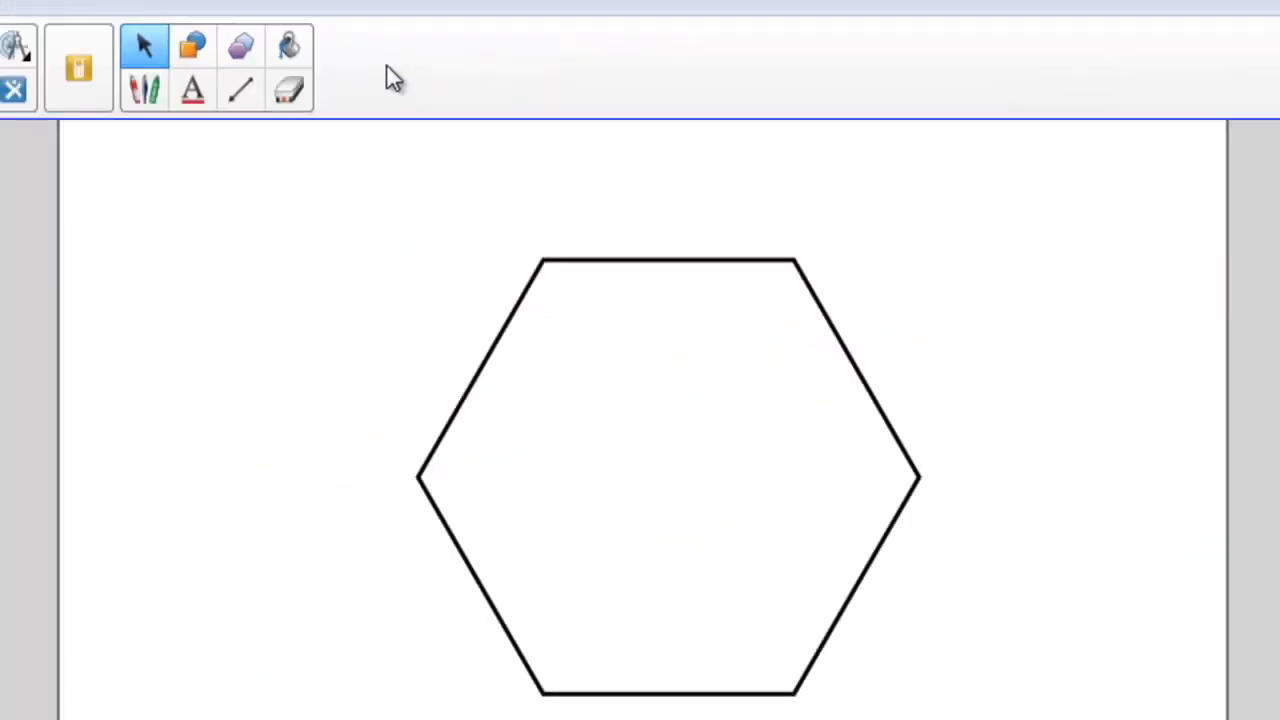
Step: Fill the hexagon with blue using the Fill tool
left_click(305, 47)
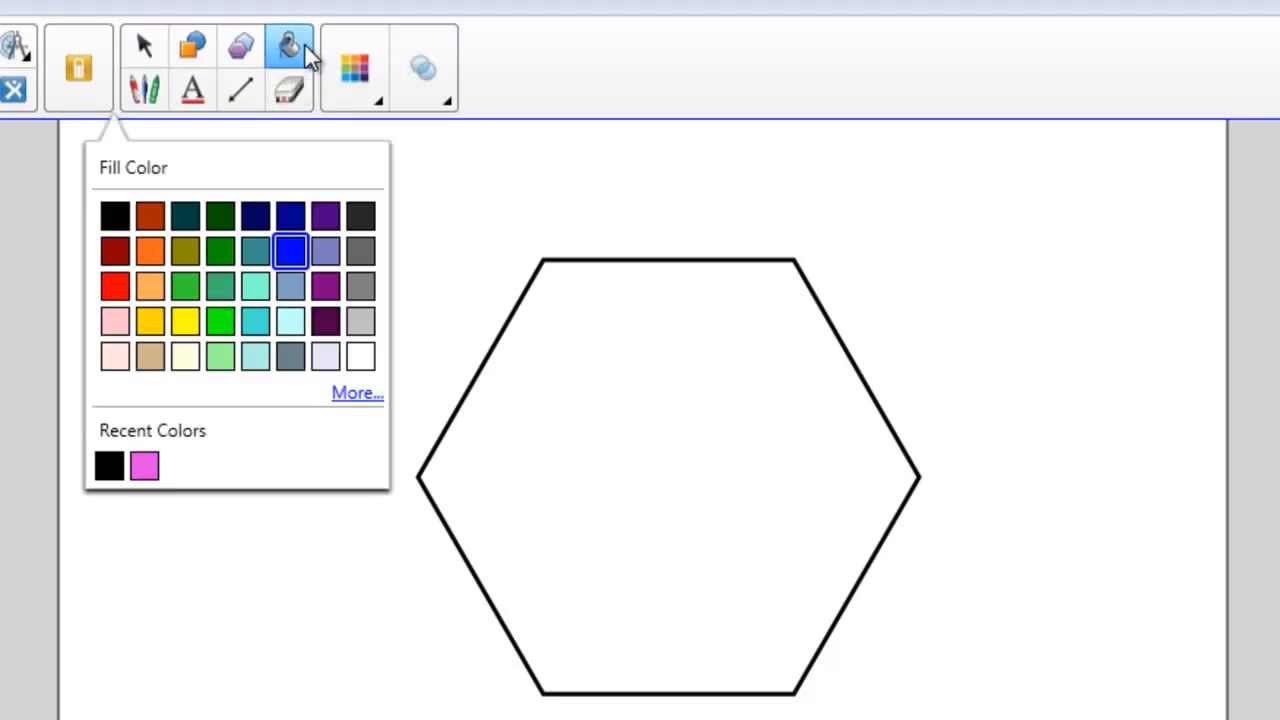
left_click(290, 252)
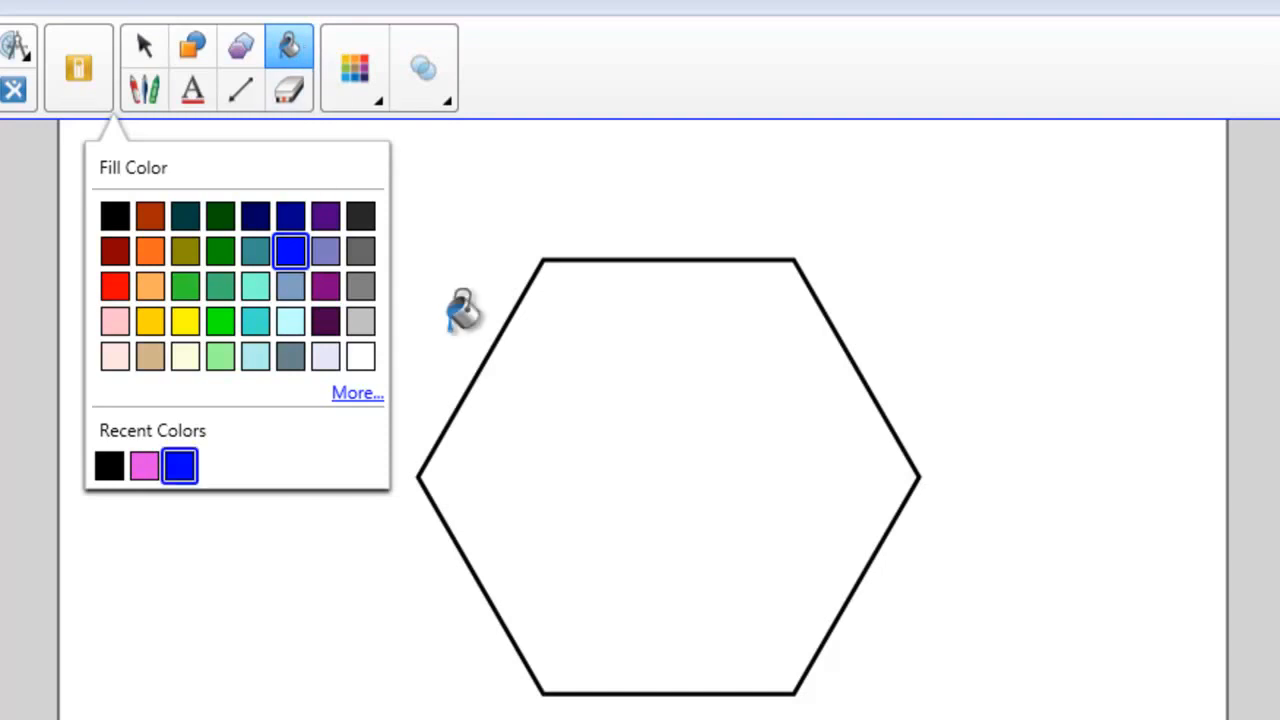
left_click(648, 385)
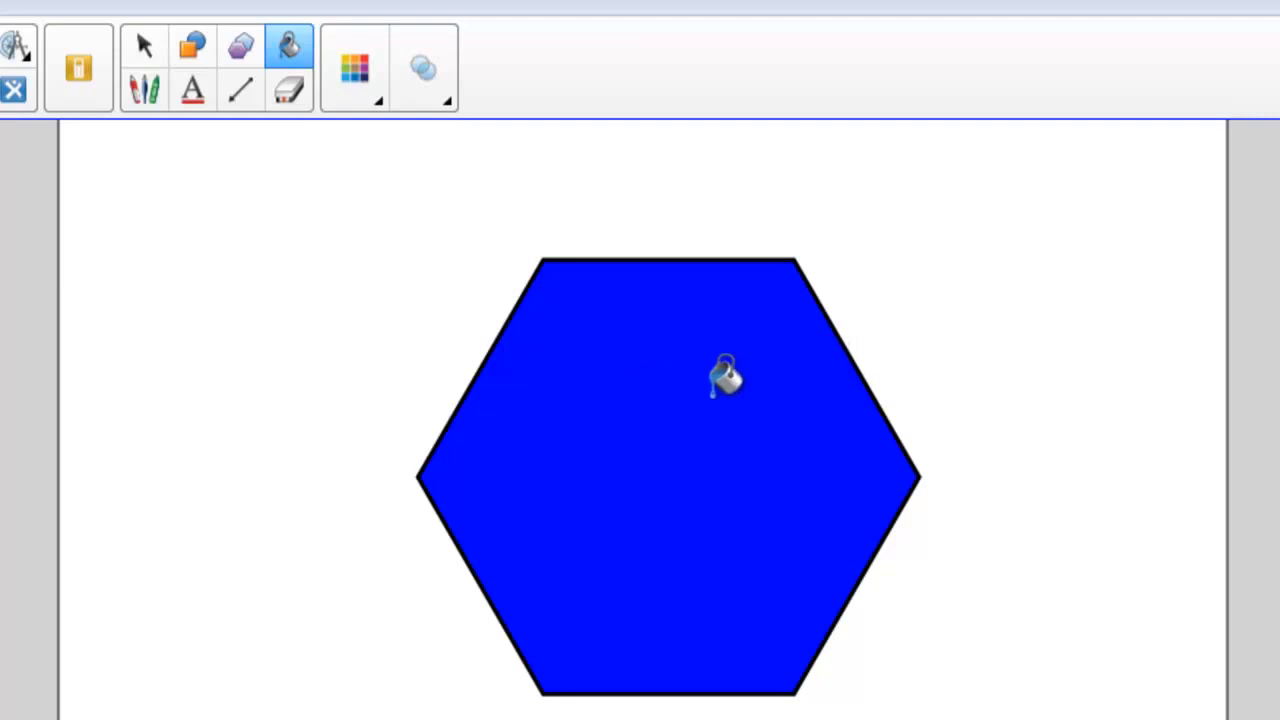
Step: Draw a freehand pink crayon circle beside the blue hexagon
left_click(147, 107)
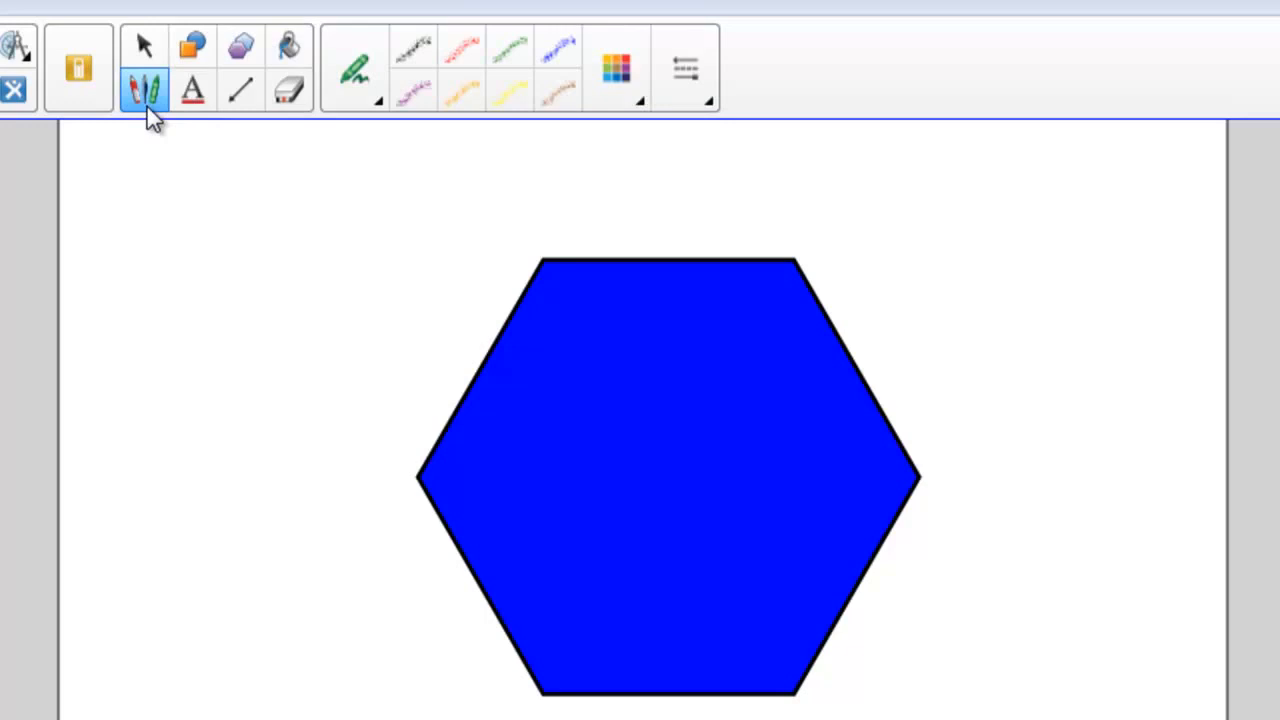
left_click(368, 90)
left_click(254, 256)
mouse_move(193, 277)
left_mouse_down()
mouse_move(262, 462)
mouse_move(260, 283)
mouse_move(200, 263)
left_mouse_up()
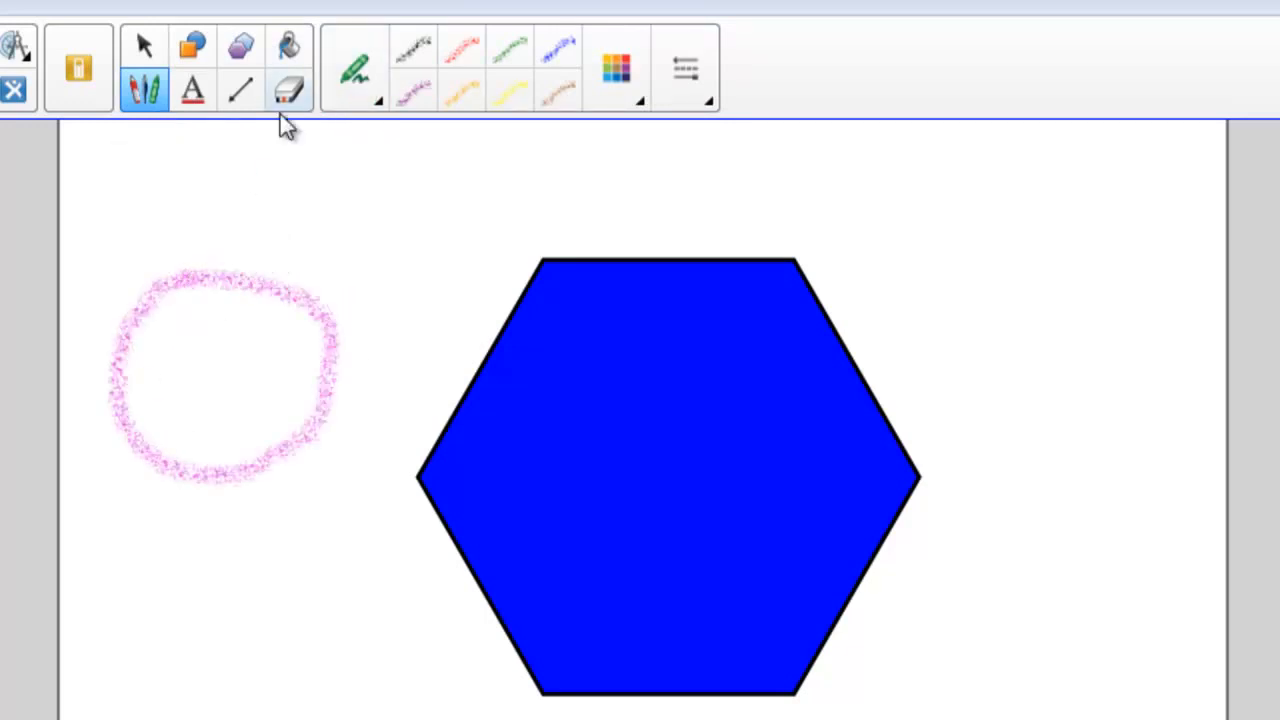
Step: Fill the freehand pink crayon circle with orange using the Fill tool
left_click(289, 48)
left_click(150, 252)
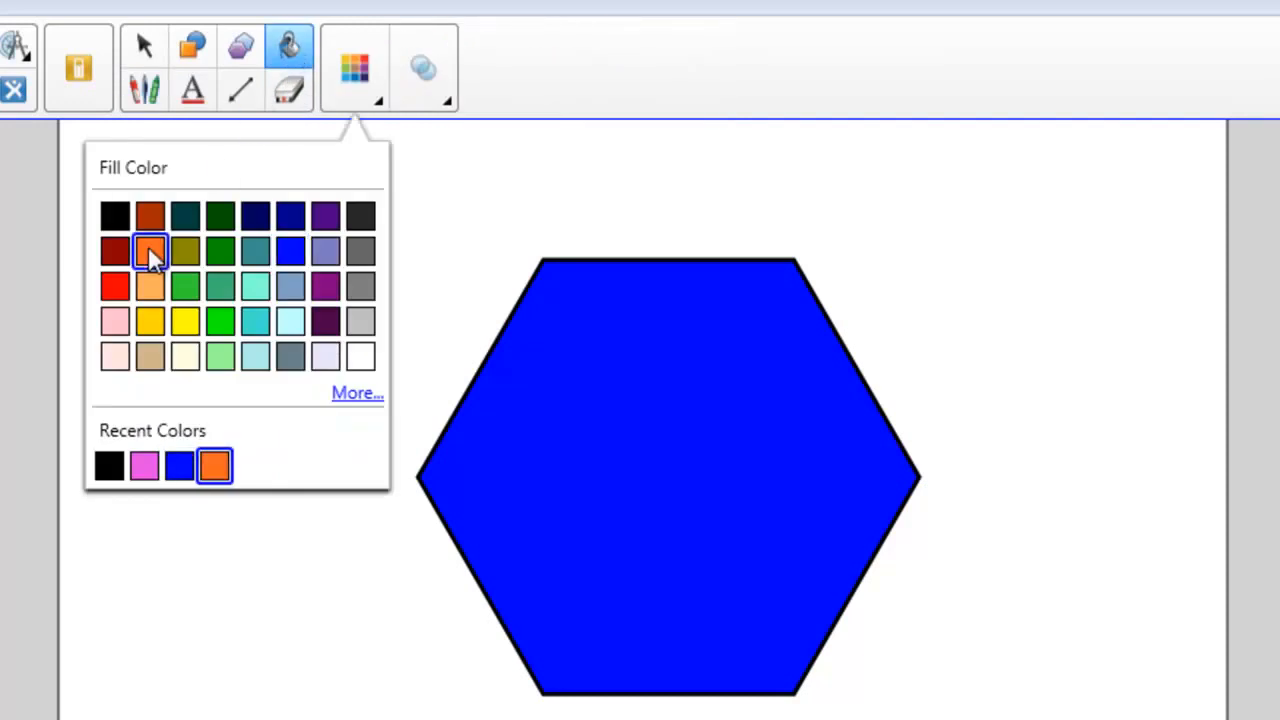
left_click(366, 98)
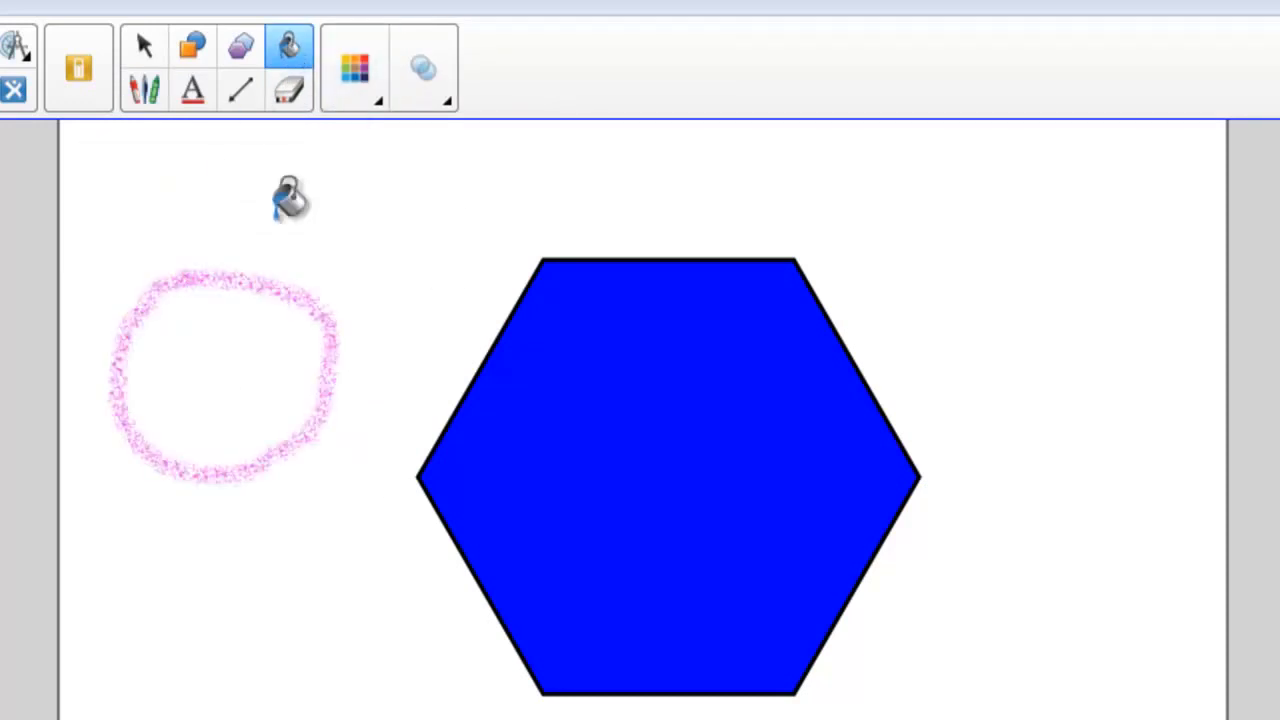
left_click(229, 340)
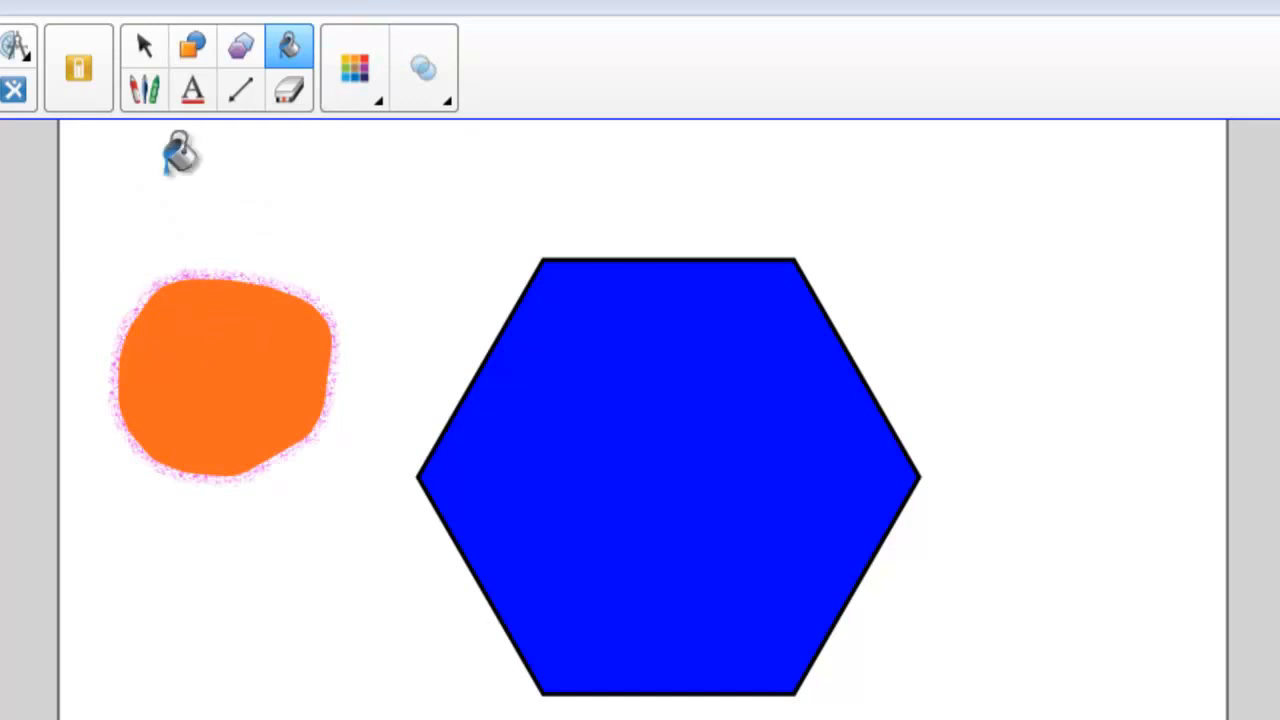
Step: Switch from Crayon to the Pen type and draw a closed, wavy dotted black shape below the orange circle and blue hexagon
left_click(151, 100)
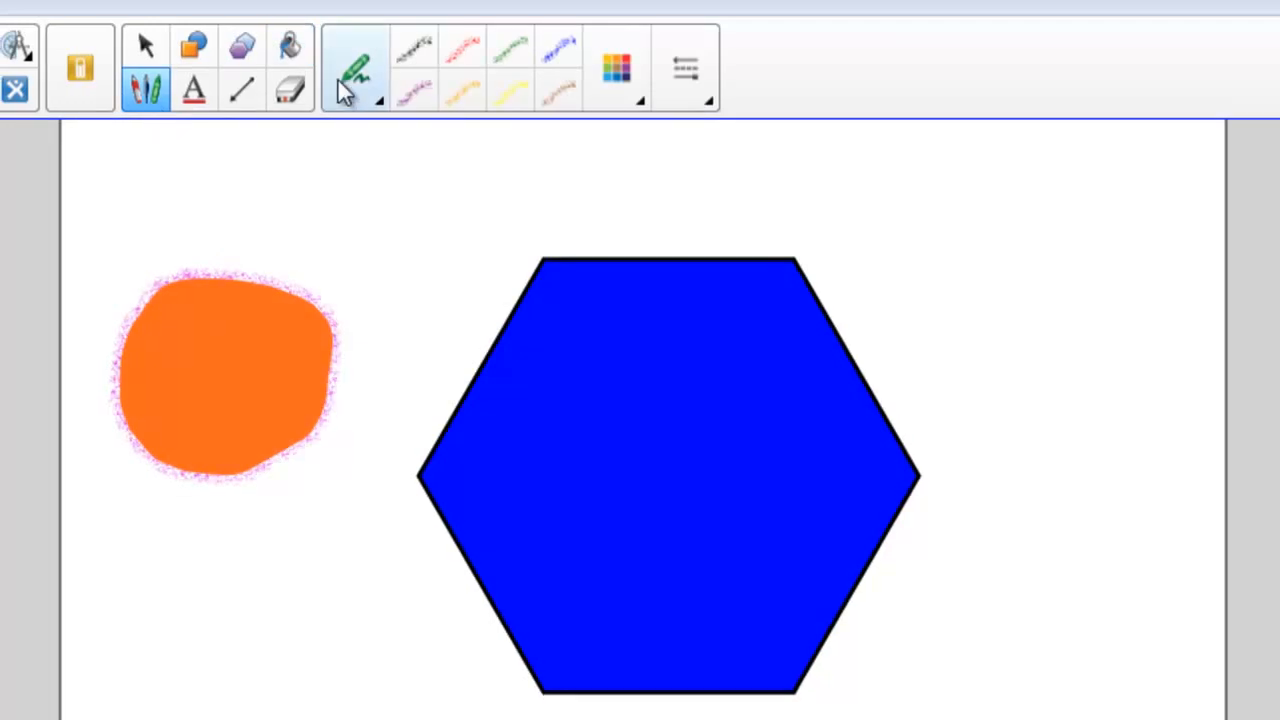
left_click(342, 86)
left_click(391, 135)
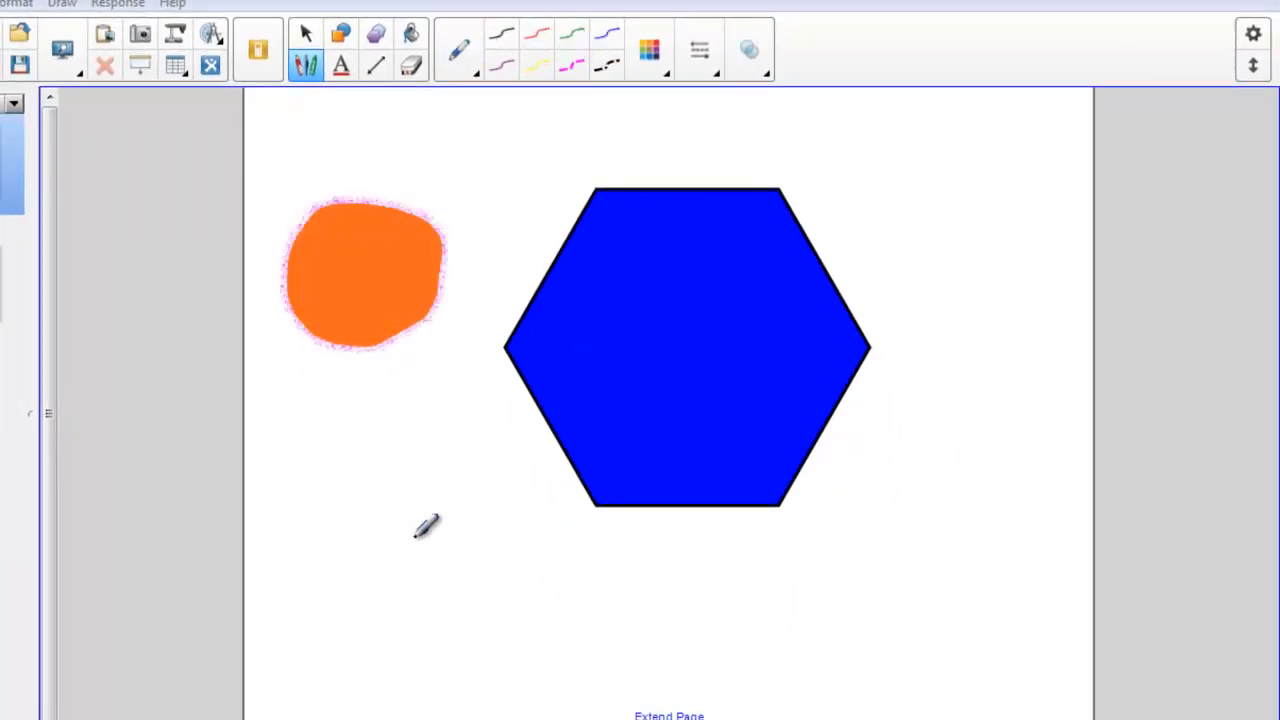
mouse_move(415, 535)
left_mouse_down()
mouse_move(337, 585)
mouse_move(518, 618)
mouse_move(688, 618)
mouse_move(413, 535)
left_mouse_up()
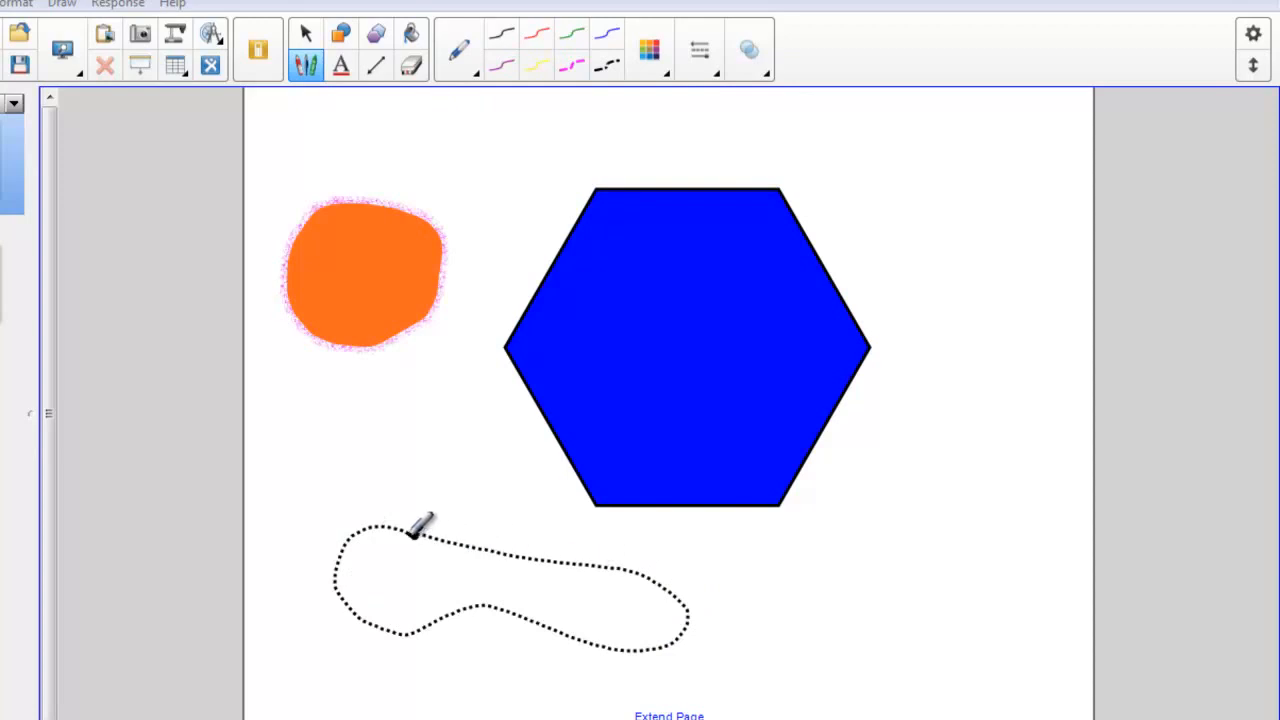
Step: Fill the closed dotted freehand shape with yellow using the Fill tool
left_click(409, 38)
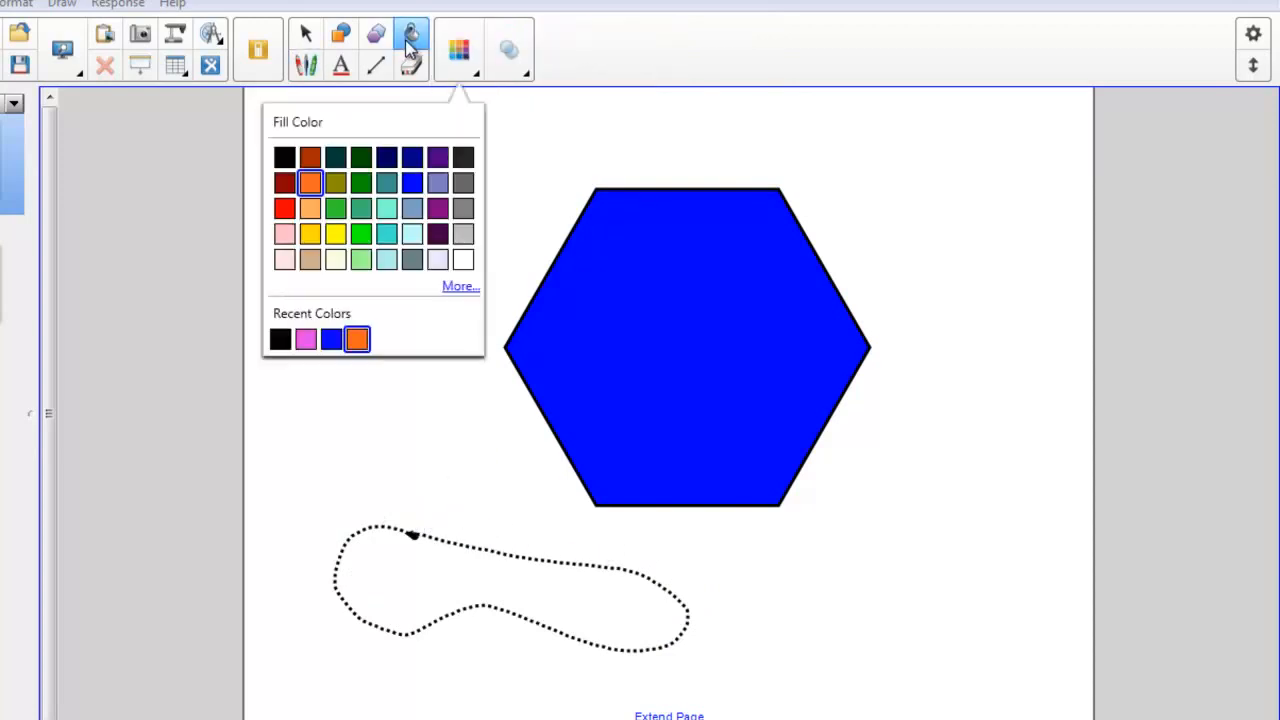
left_click(335, 233)
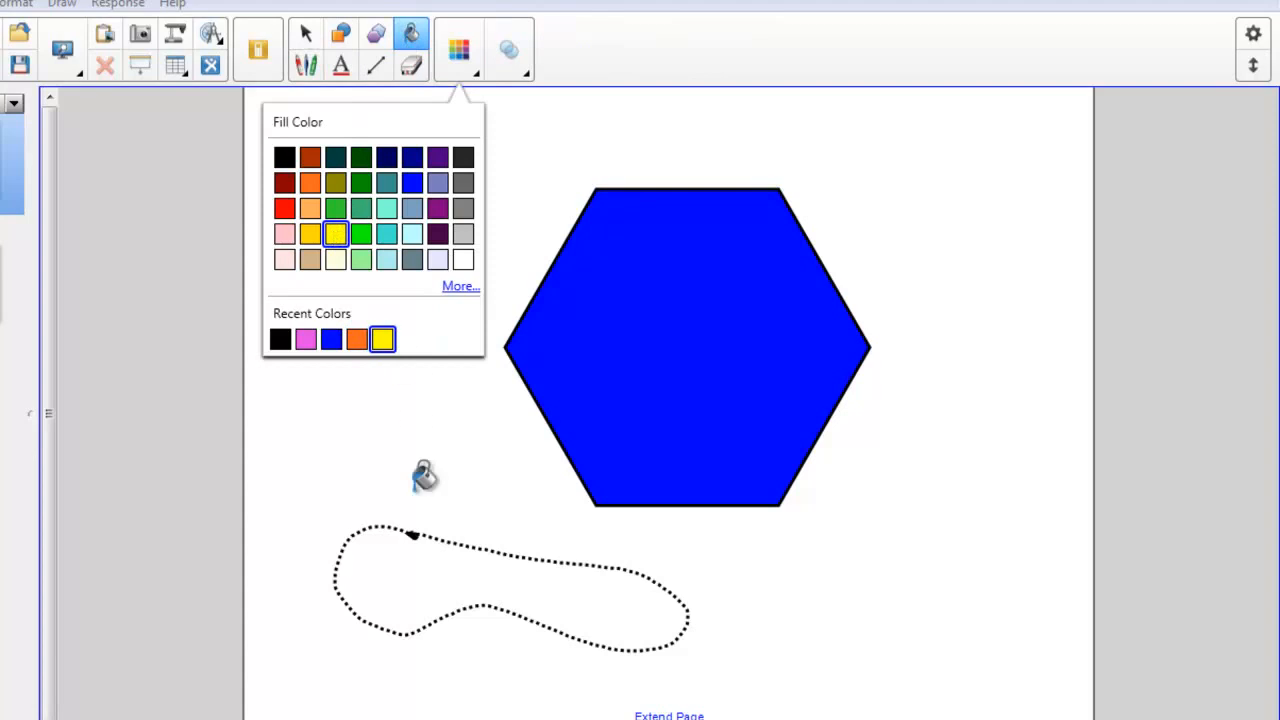
left_click(427, 555)
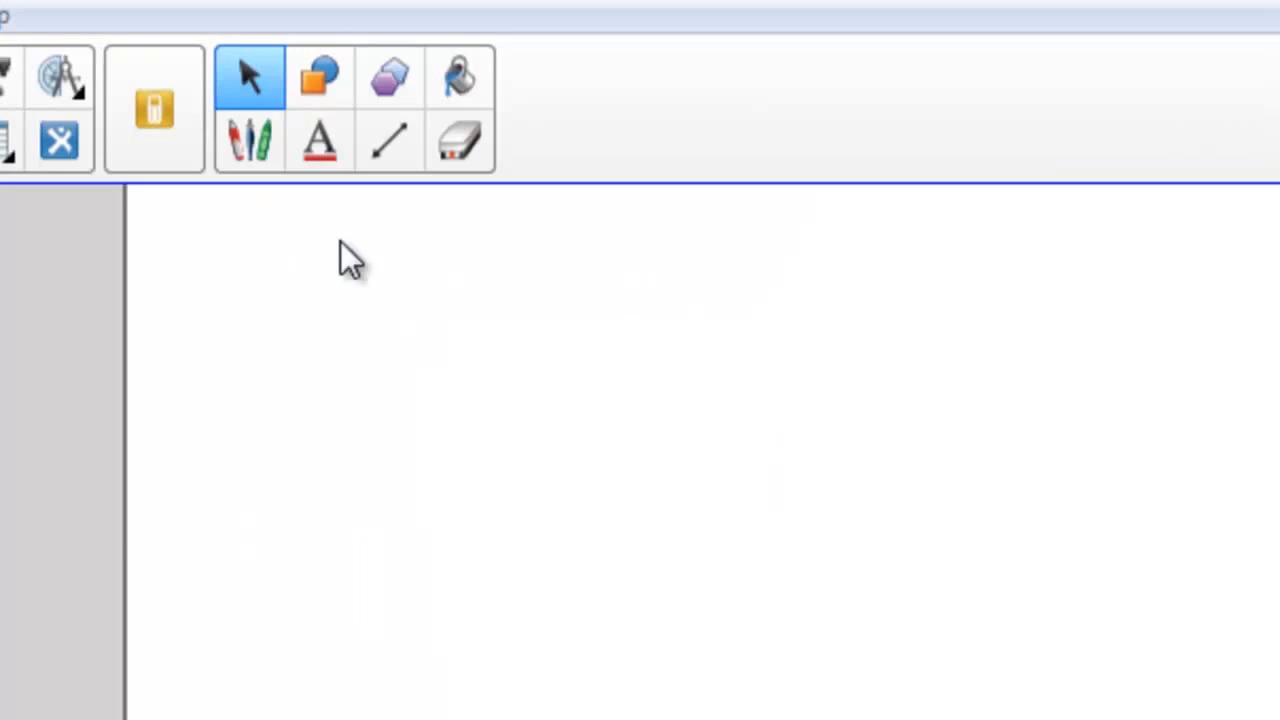
Step: Scribble solid black zigzag lines across the blank page with the black pen preset
left_click(260, 154)
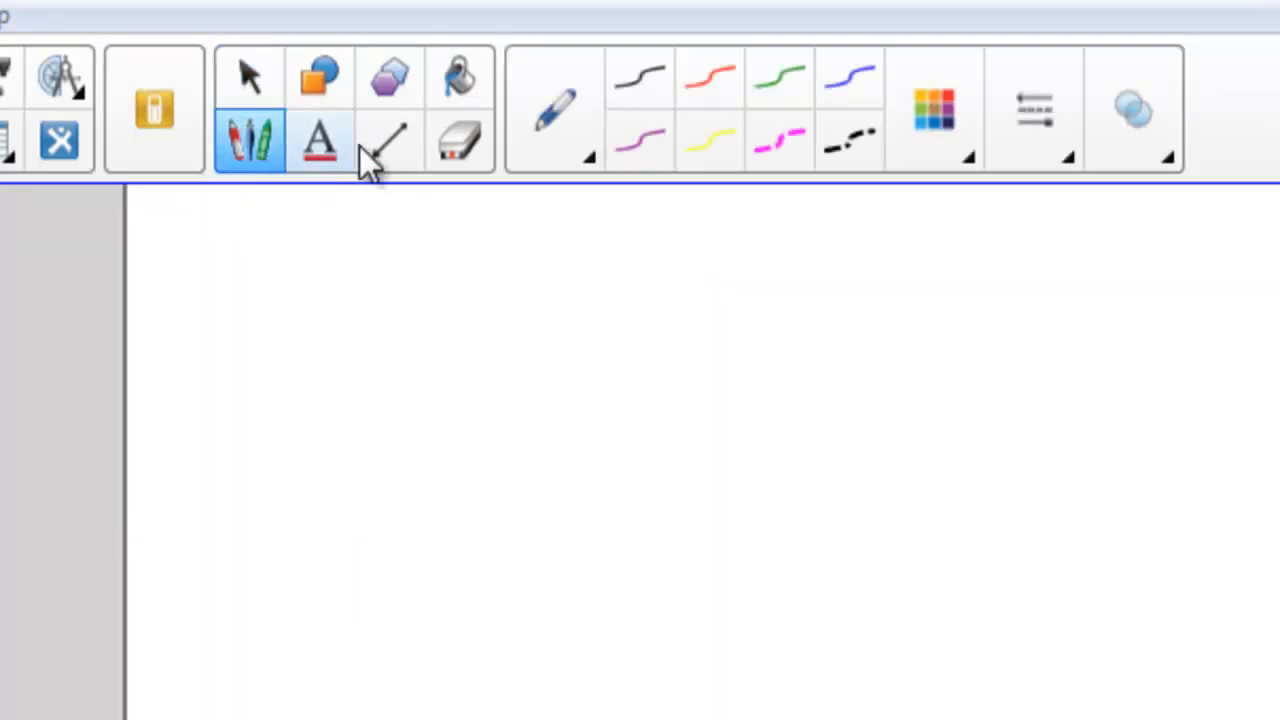
left_click(612, 100)
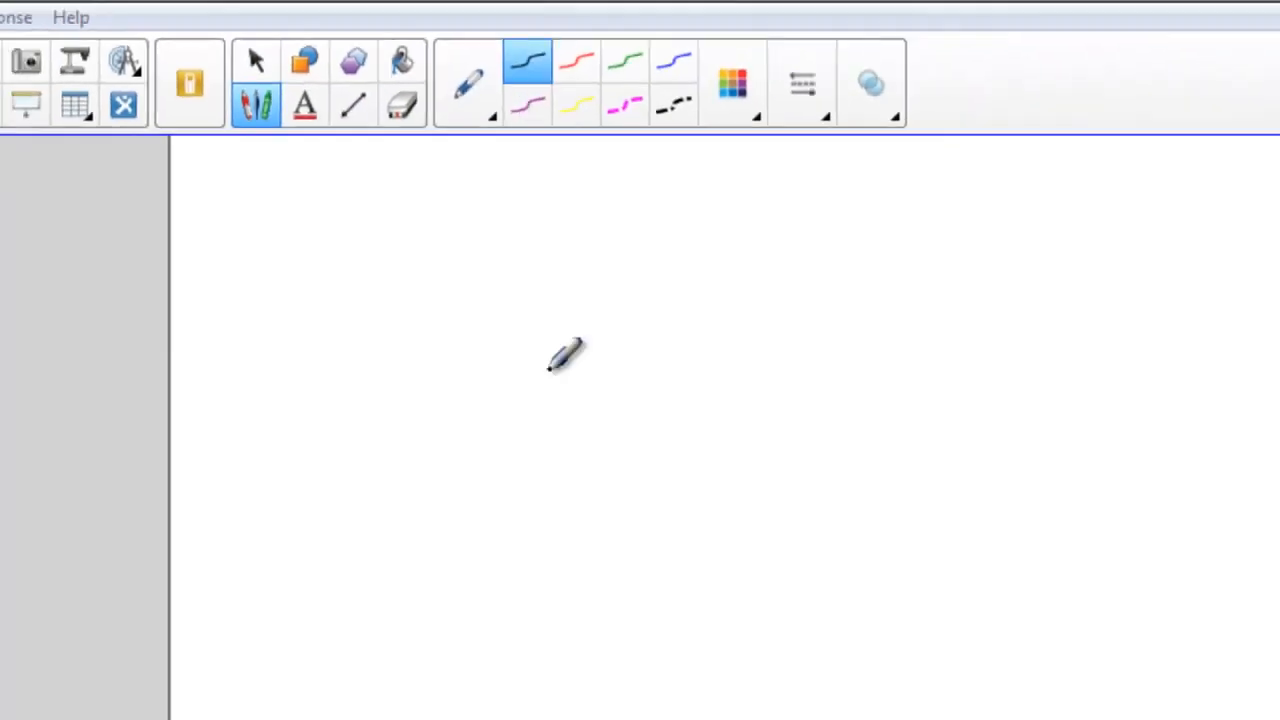
mouse_move(440, 387)
left_mouse_down()
mouse_move(699, 408)
mouse_move(710, 708)
mouse_move(960, 441)
mouse_move(232, 413)
left_mouse_up()
mouse_move(250, 343)
left_mouse_down()
mouse_move(686, 600)
mouse_move(614, 263)
mouse_move(860, 429)
mouse_move(1000, 643)
left_mouse_up()
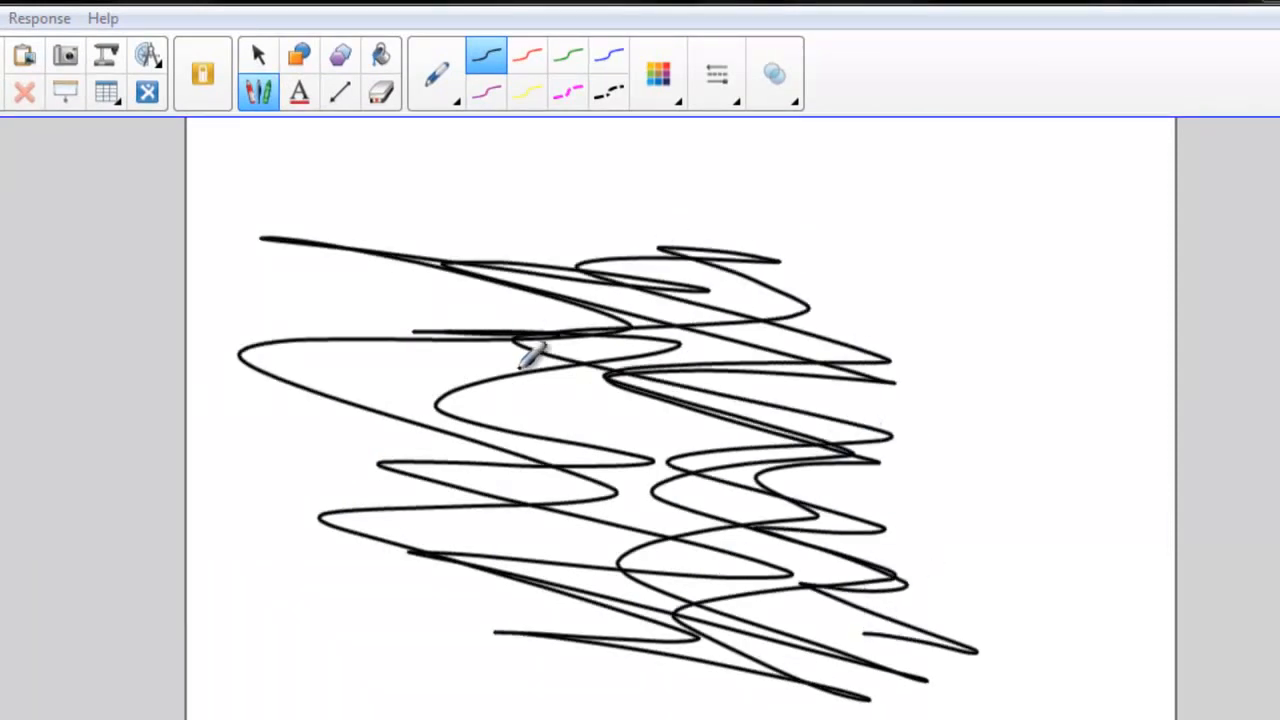
Step: Circle the black scribbles with the medium eraser and clear everything inside the loop at once
left_click(383, 92)
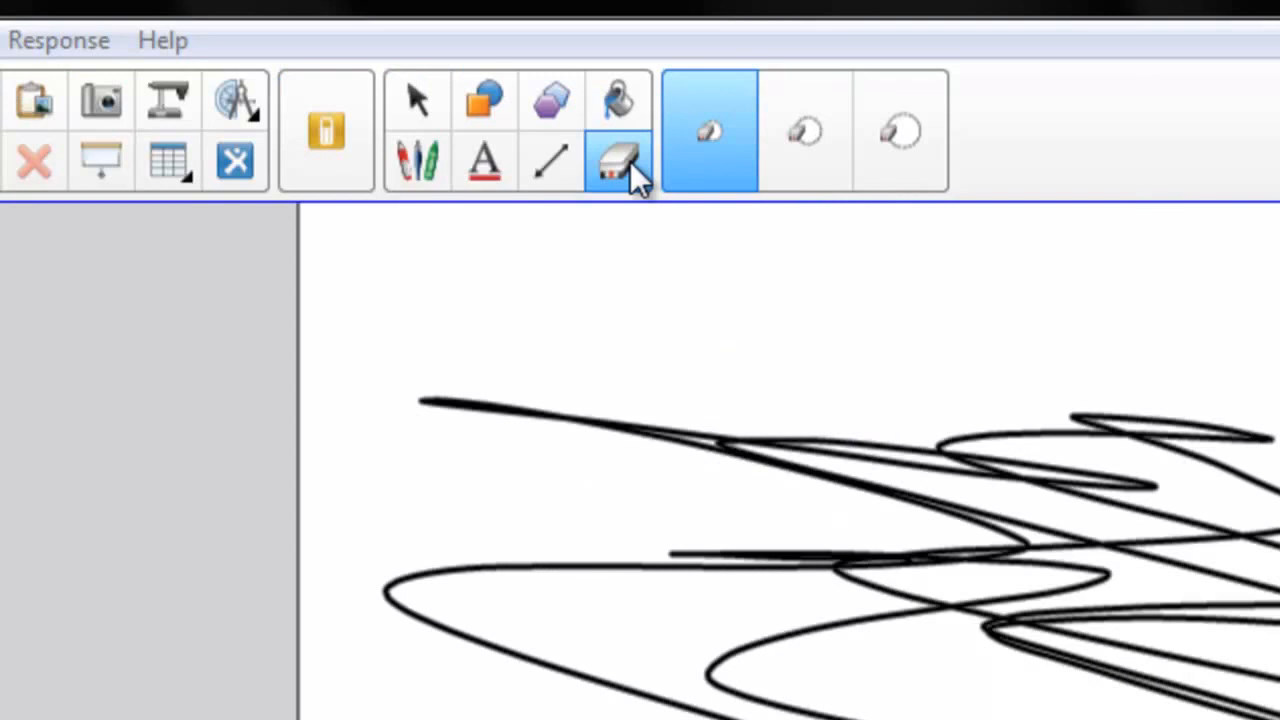
left_click(788, 138)
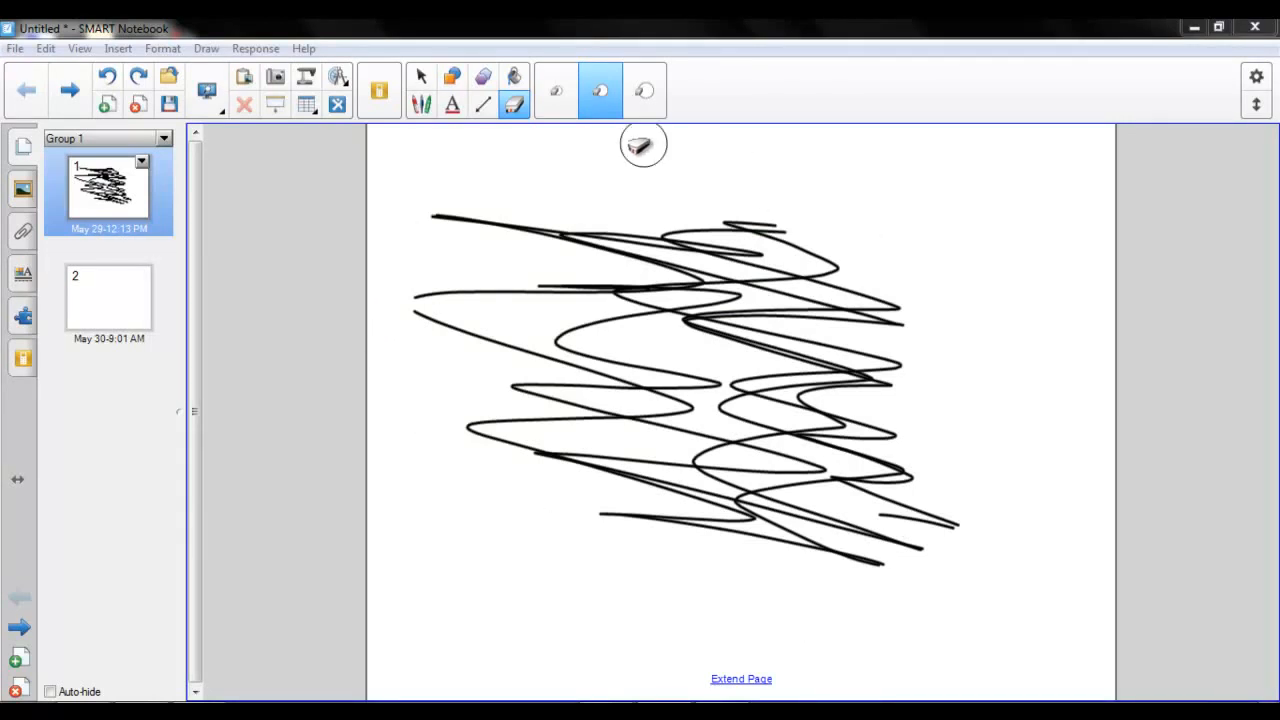
left_click(692, 354)
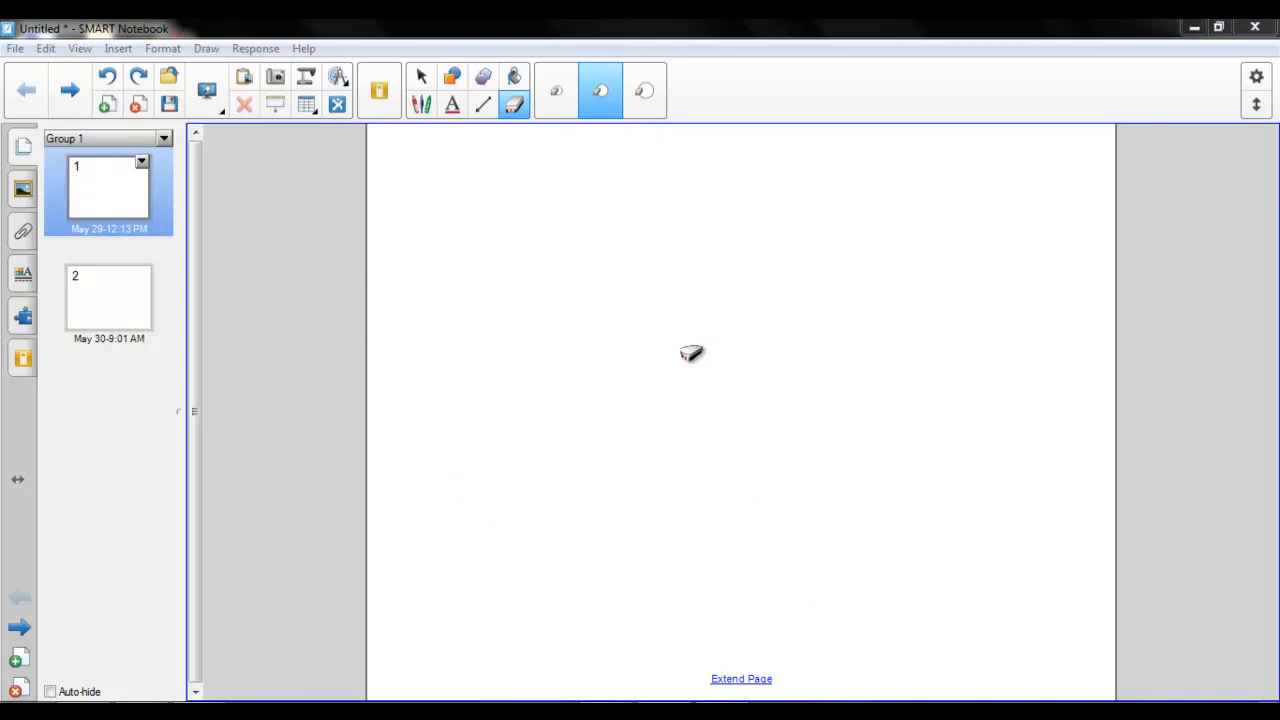
Step: Try to erase the pentagon's outline with the medium eraser
key("ctrl+z")
mouse_move(814, 260)
left_mouse_down()
mouse_move(680, 314)
mouse_move(814, 346)
mouse_move(566, 317)
mouse_move(791, 375)
mouse_move(634, 470)
mouse_move(860, 477)
mouse_move(609, 500)
mouse_move(617, 425)
mouse_move(886, 426)
mouse_move(889, 354)
mouse_move(846, 266)
mouse_move(644, 268)
left_mouse_up()
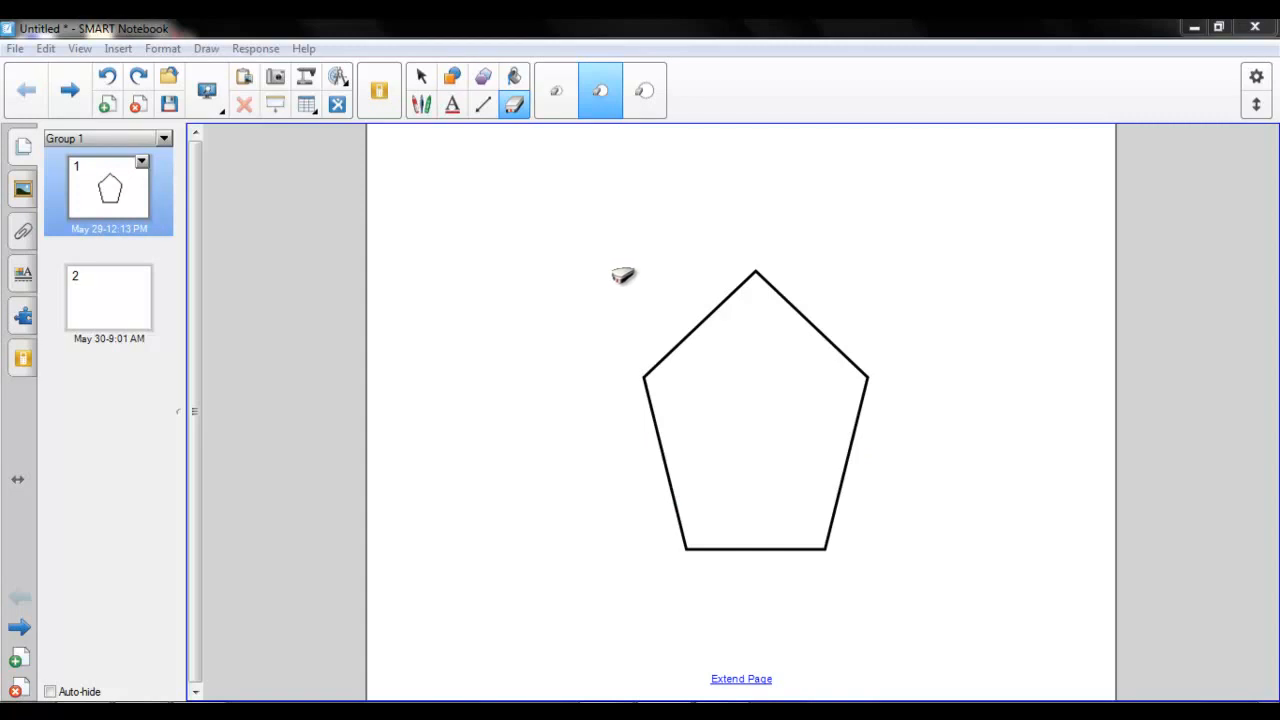
Step: Select the pentagon, view its object options, and delete it from the page
left_click(424, 80)
left_click(685, 335)
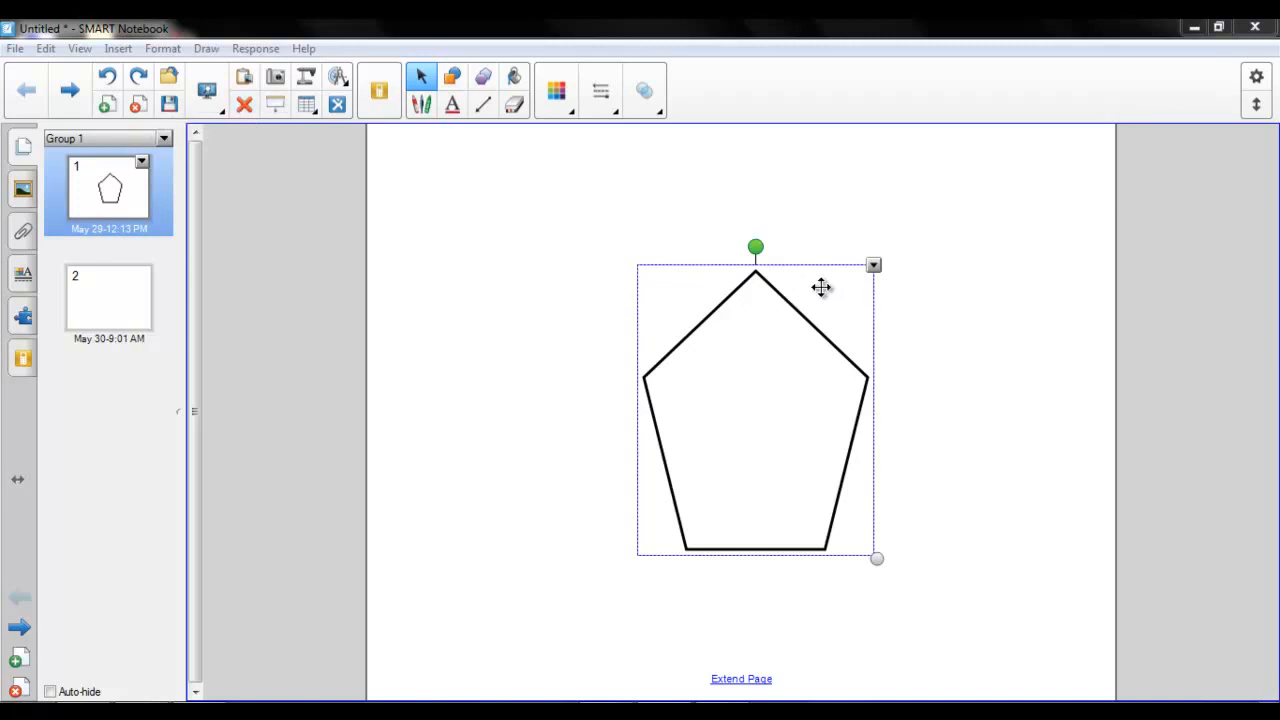
left_click(873, 266)
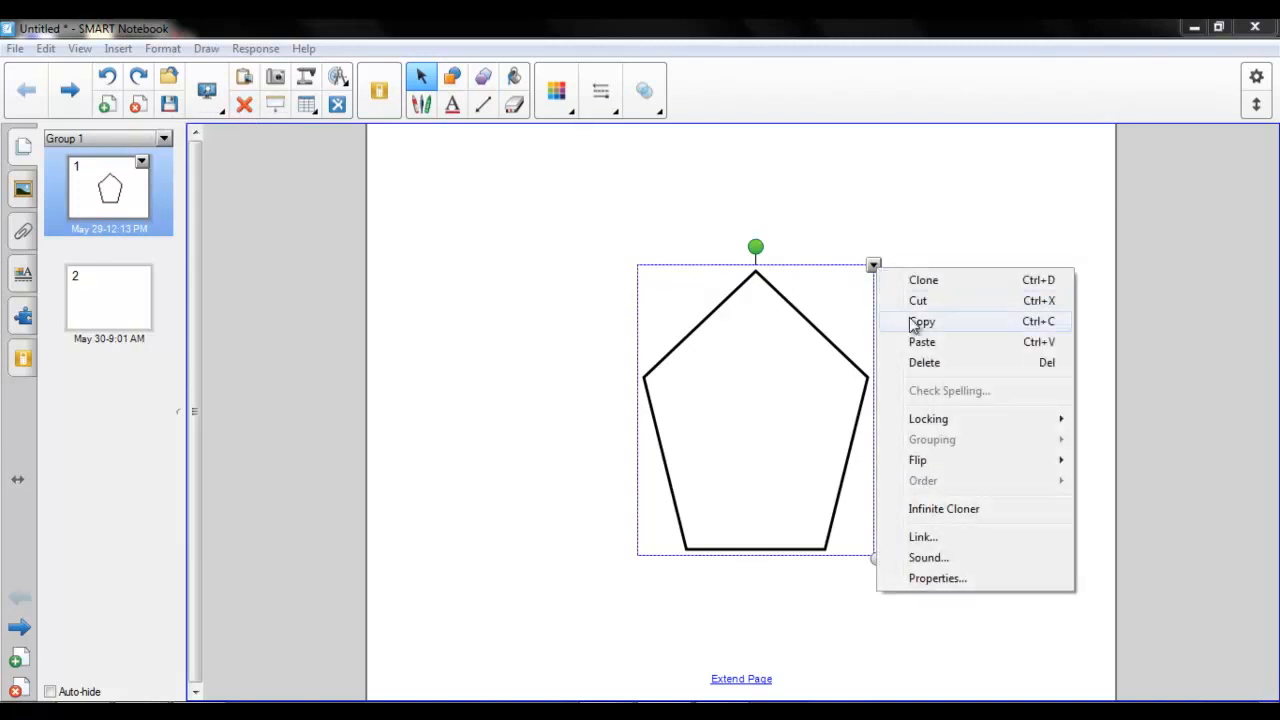
left_click(894, 230)
left_click(806, 315)
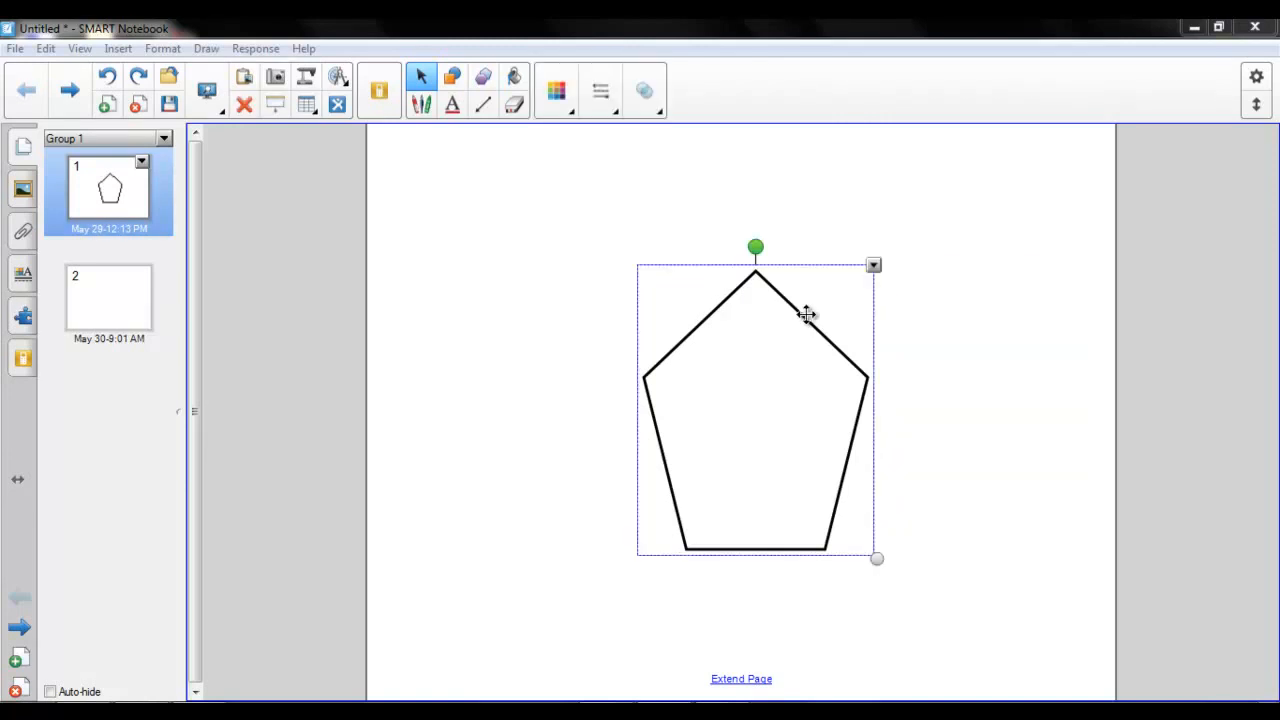
key("Delete")
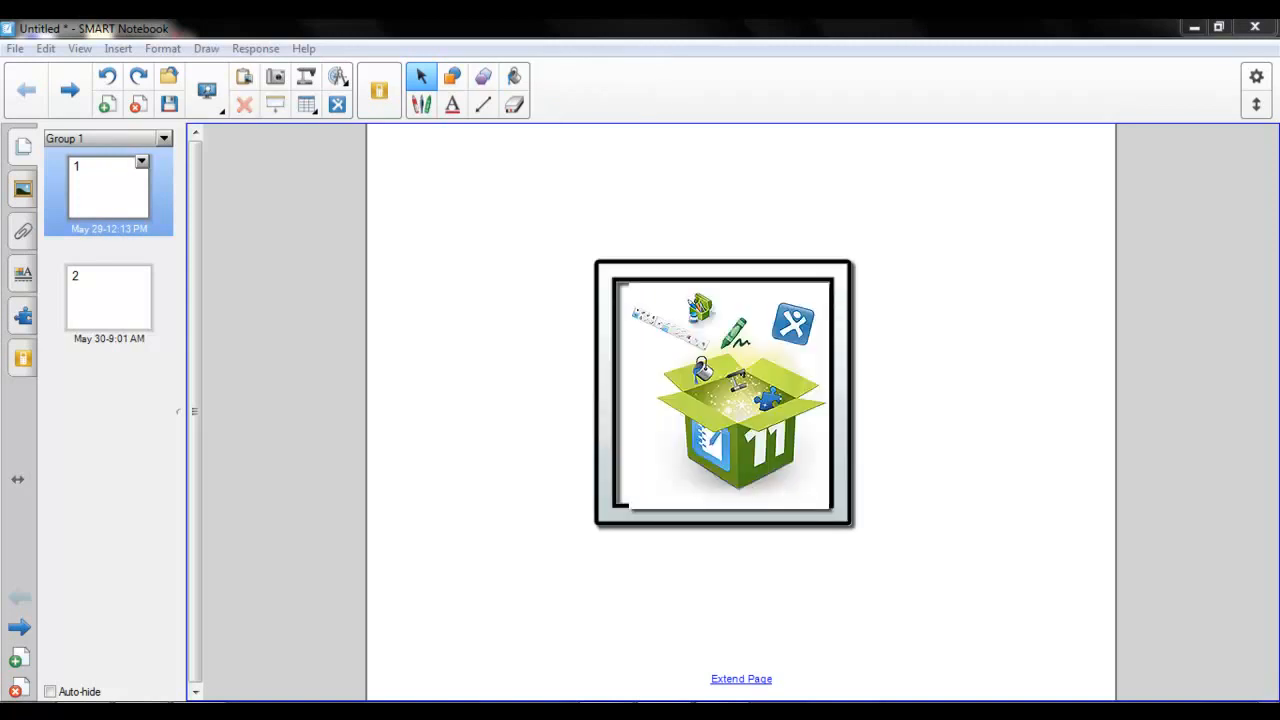